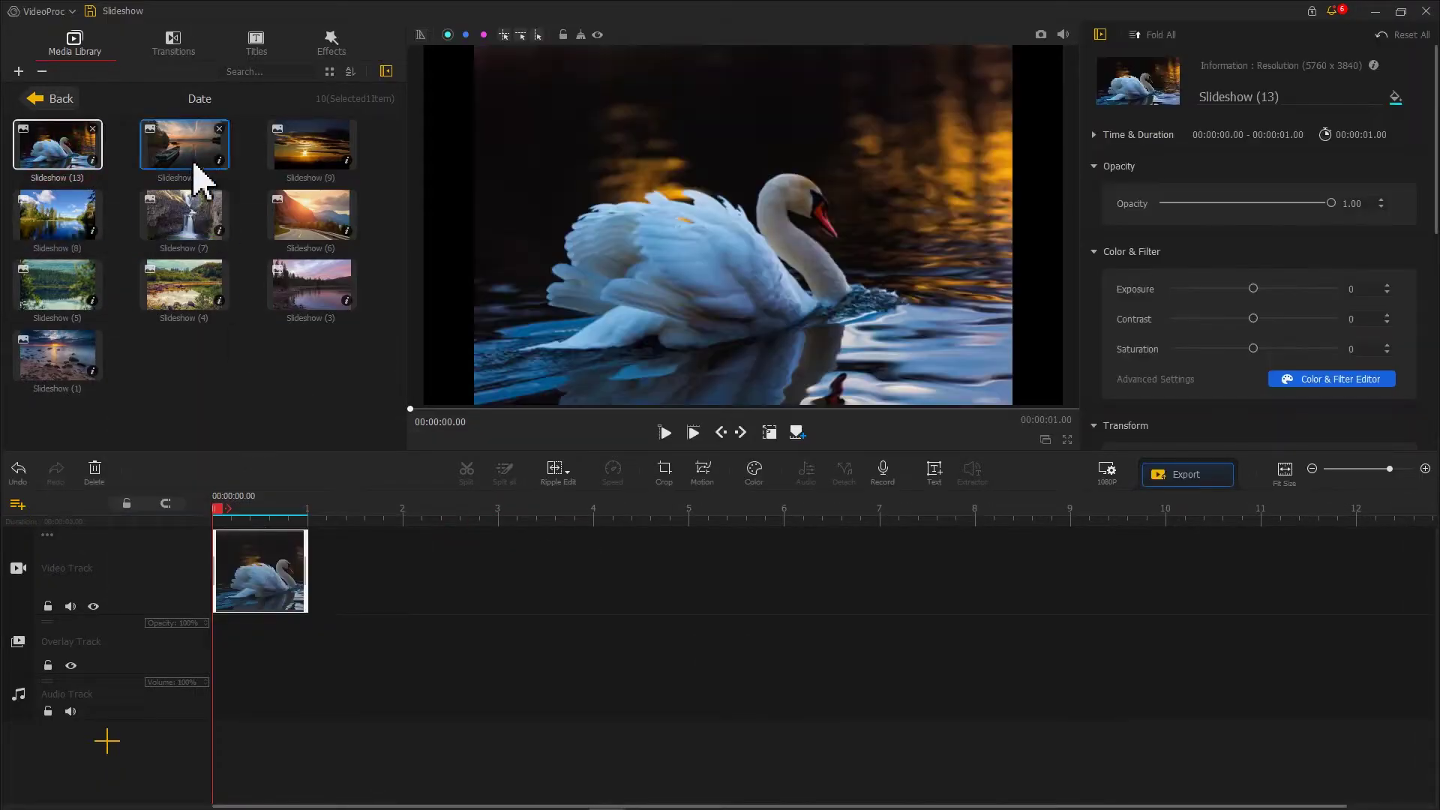
Place the swan photo and a second photo on the video track, with transitions including Wipe Up between clips.
{"action": "left_click_drag", "start_coordinate": [183, 143], "coordinate": [352, 570]}
{"action": "left_click_drag", "start_coordinate": [311, 144], "coordinate": [450, 570]}
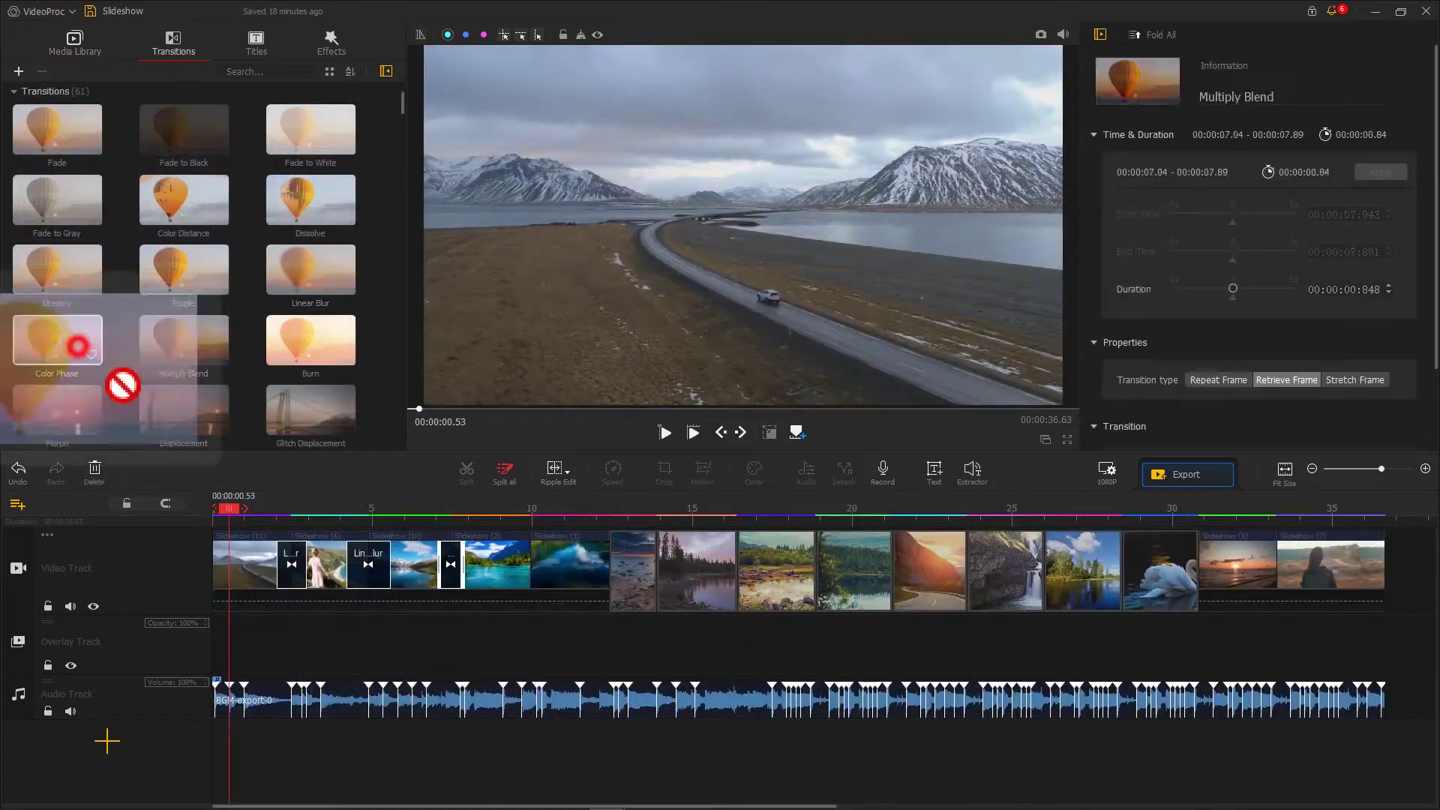
{"action": "left_click_drag", "start_coordinate": [122, 385], "coordinate": [530, 570]}
{"action": "mouse_move", "coordinate": [184, 187]}
{"action": "left_mouse_down"}
{"action": "mouse_move", "coordinate": [772, 570]}
{"action": "mouse_move", "coordinate": [656, 570]}
{"action": "left_mouse_up"}
{"action": "left_click_drag", "start_coordinate": [310, 324], "coordinate": [816, 570]}
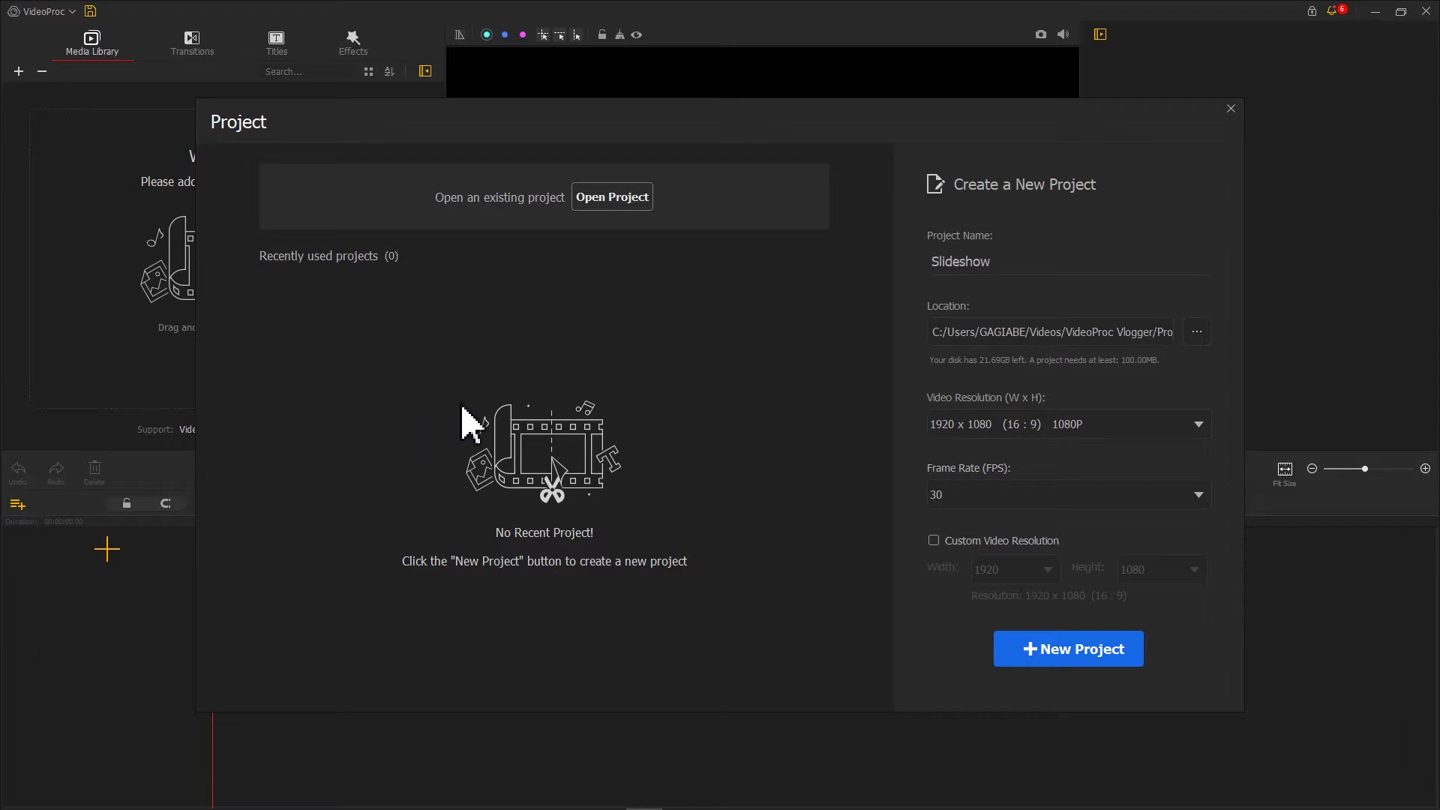
Choose 1920x1080 (16:9) 1080P as the project resolution, keeping 30 fps.
{"action": "left_click", "coordinate": [1197, 424]}
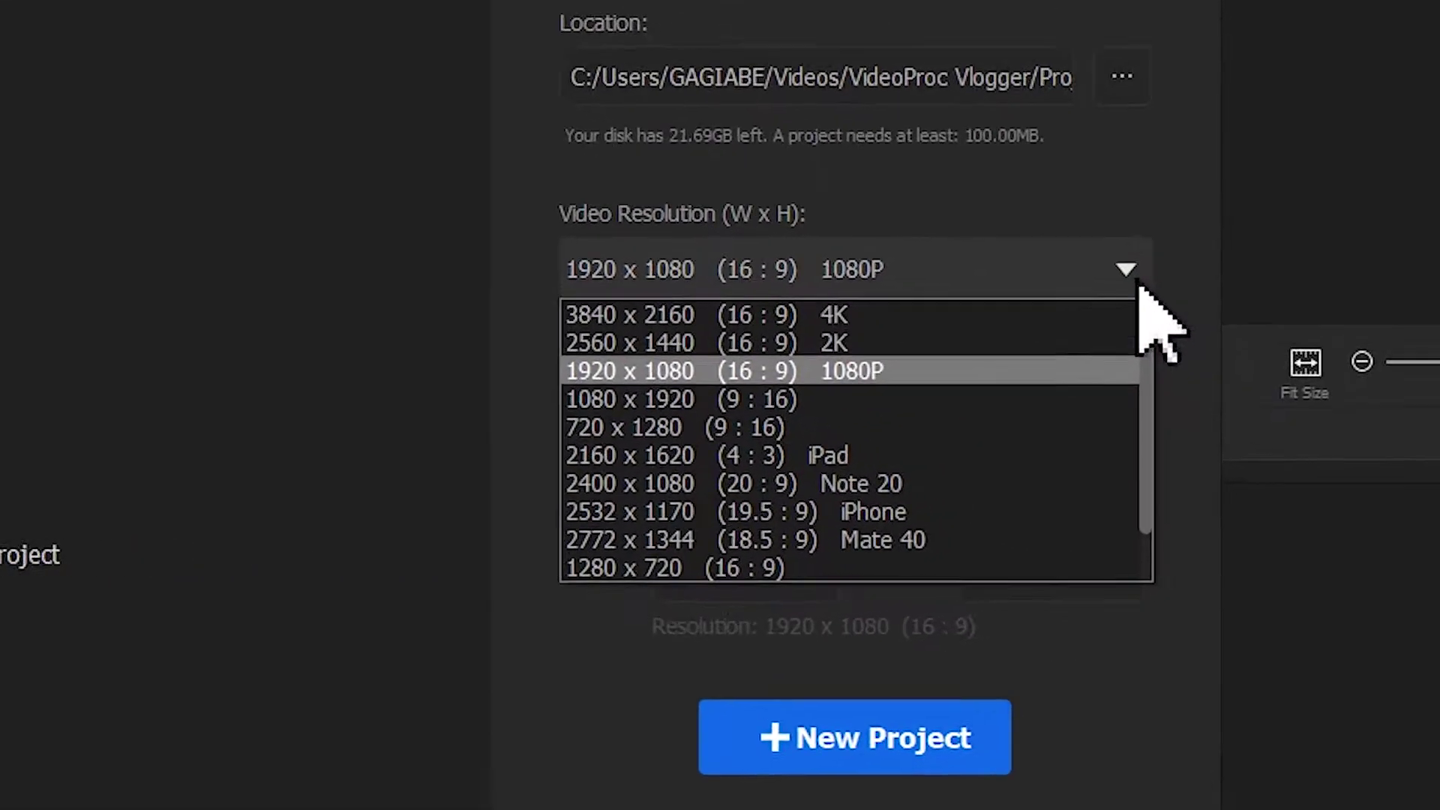
{"action": "mouse_move", "coordinate": [1144, 330]}
{"action": "left_mouse_down"}
{"action": "mouse_move", "coordinate": [1138, 393]}
{"action": "mouse_move", "coordinate": [1132, 329]}
{"action": "left_mouse_up"}
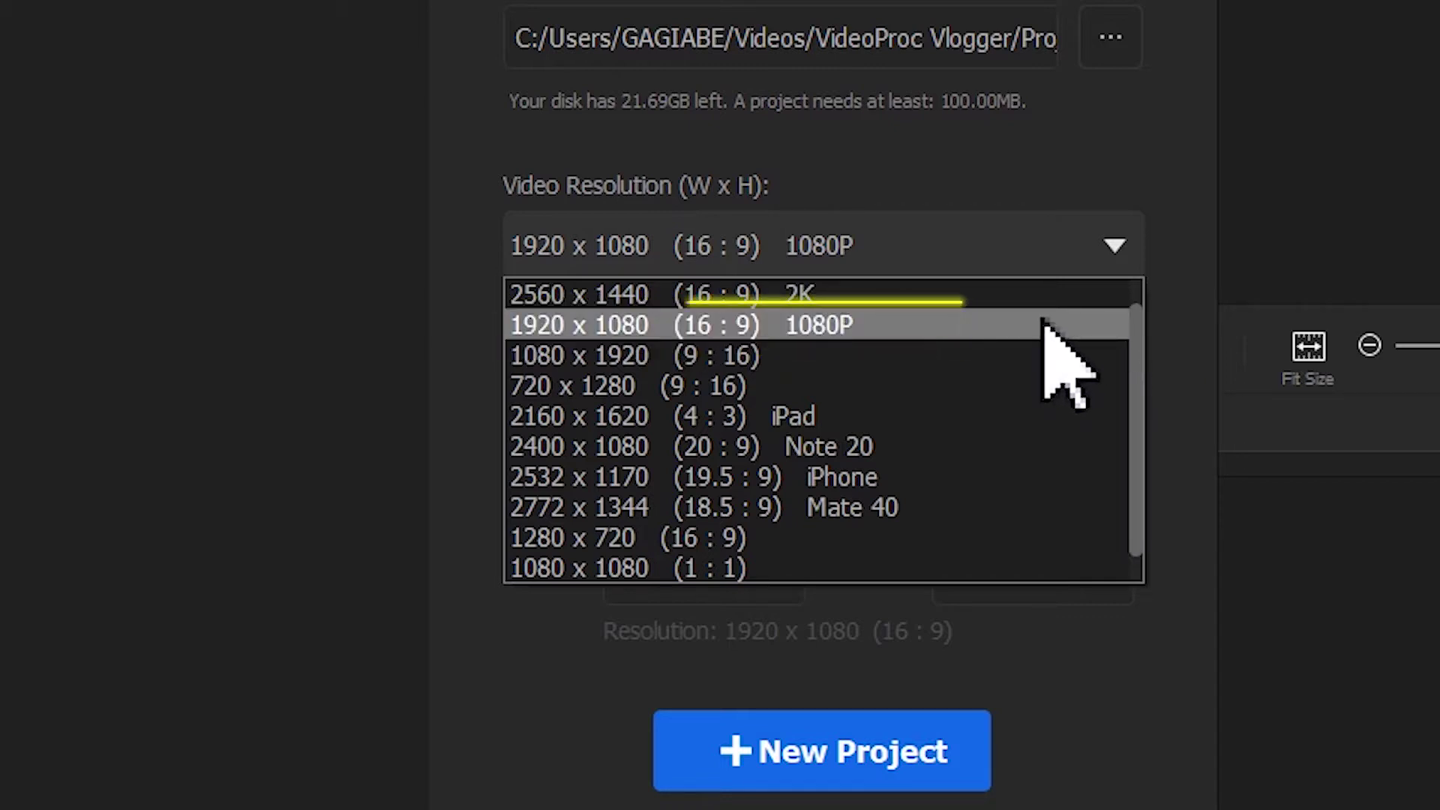
{"action": "left_click", "coordinate": [1044, 324]}
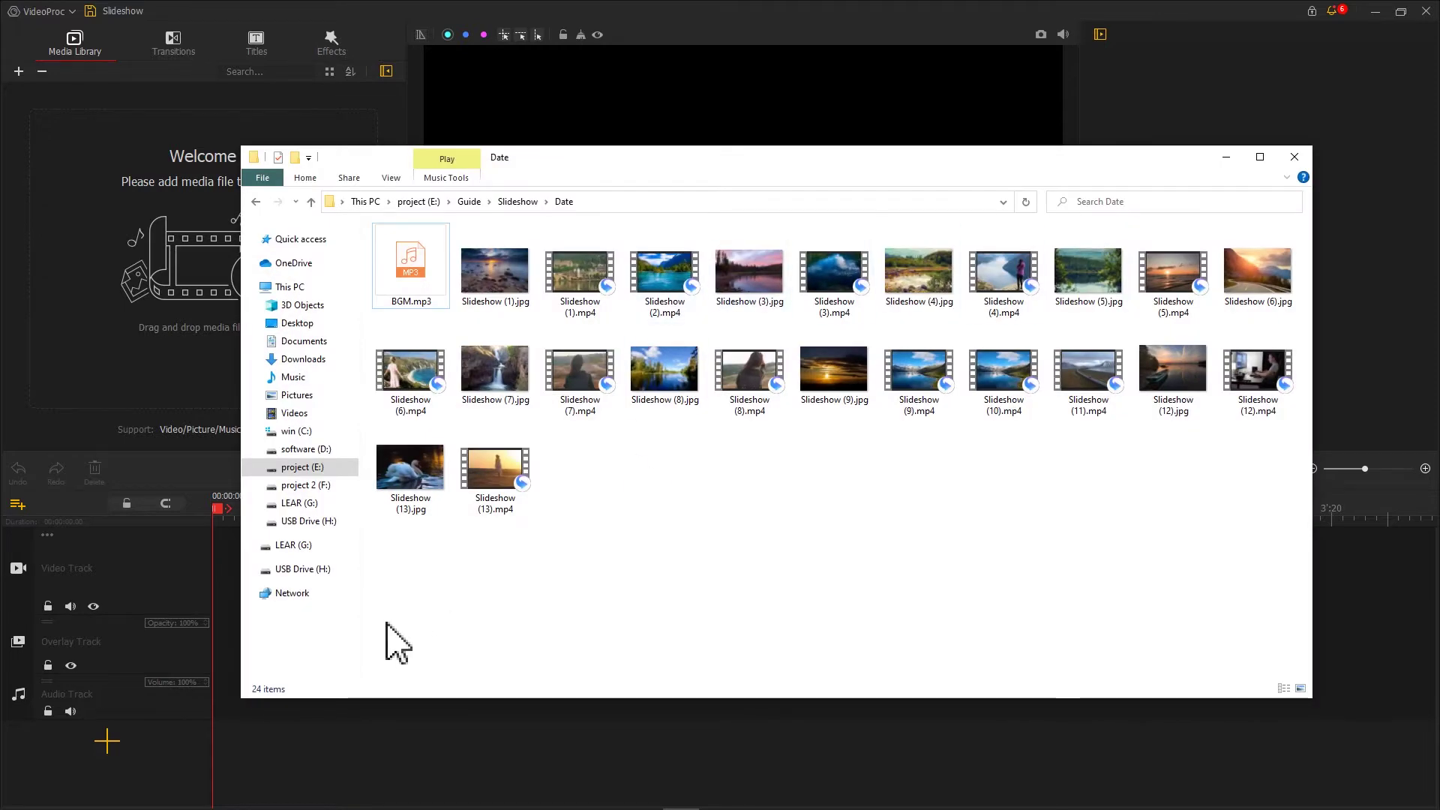
Import the slideshow videos, Date photos and BGM into the media library, then open the Date group.
{"action": "mouse_move", "coordinate": [386, 624]}
{"action": "left_mouse_down"}
{"action": "mouse_move", "coordinate": [1262, 283]}
{"action": "mouse_move", "coordinate": [212, 258]}
{"action": "left_mouse_up"}
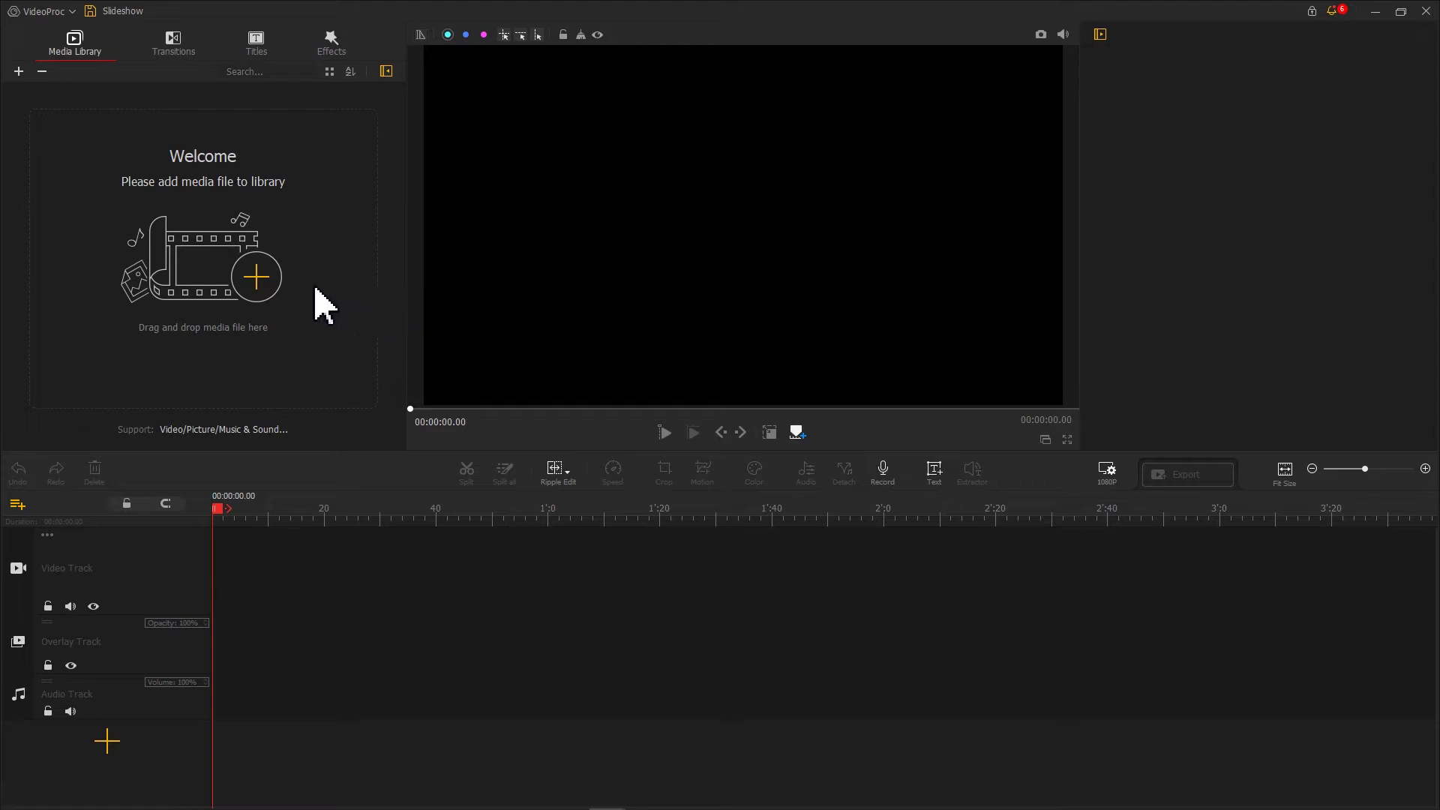
{"action": "left_click", "coordinate": [252, 289]}
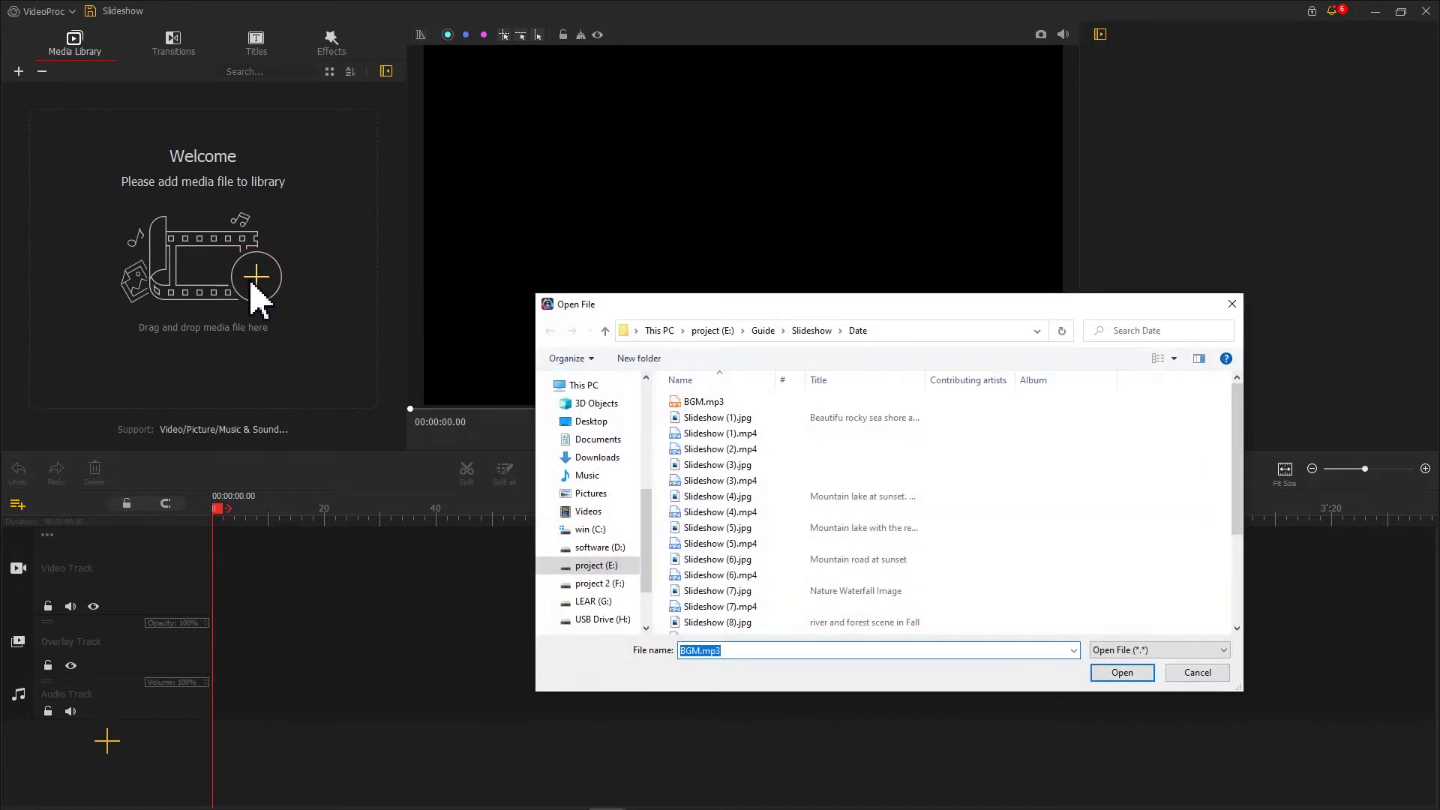
{"action": "left_click_drag", "start_coordinate": [693, 405], "coordinate": [987, 597]}
{"action": "left_click", "coordinate": [1102, 674]}
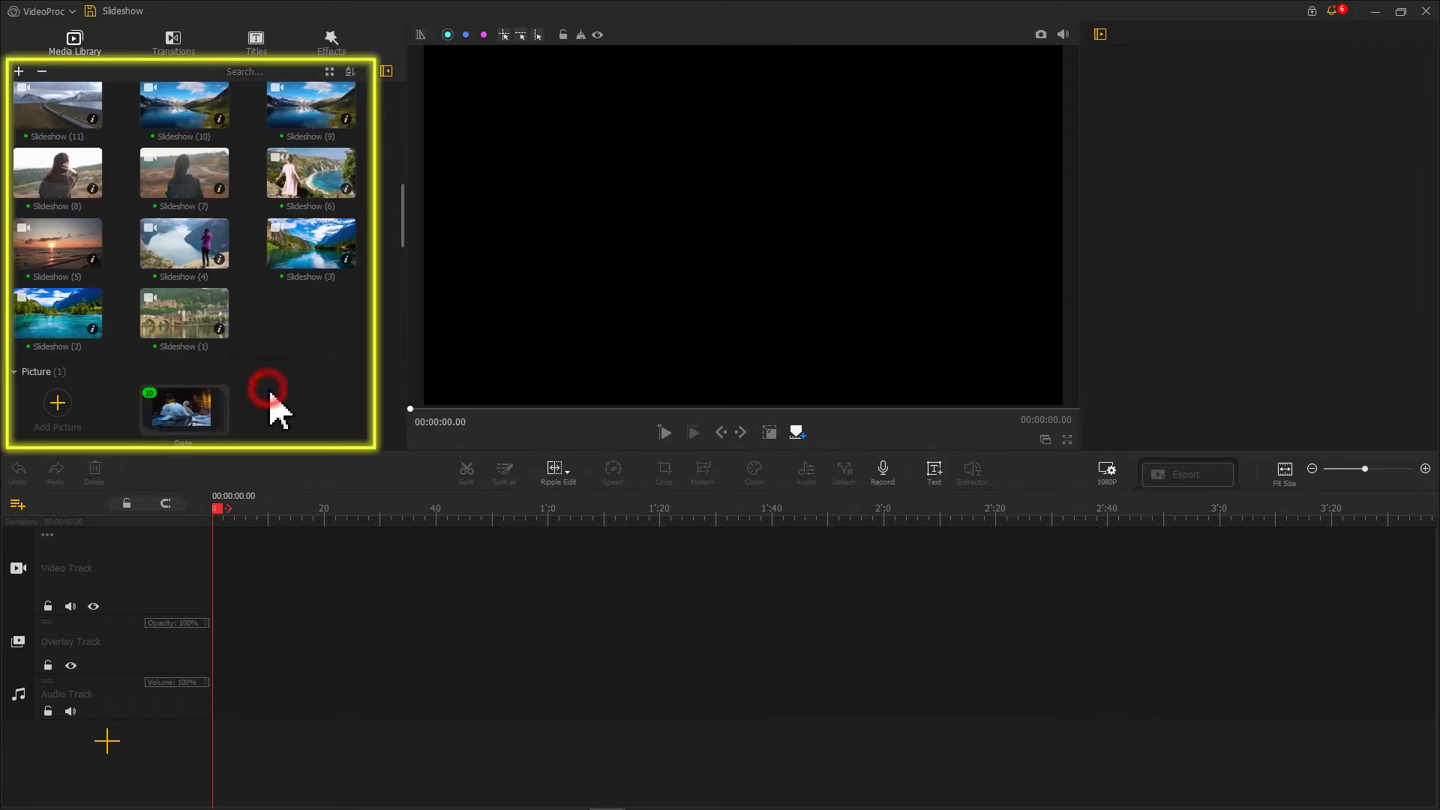
{"action": "scroll", "coordinate": [274, 406], "scroll_direction": "down", "scroll_amount": 3}
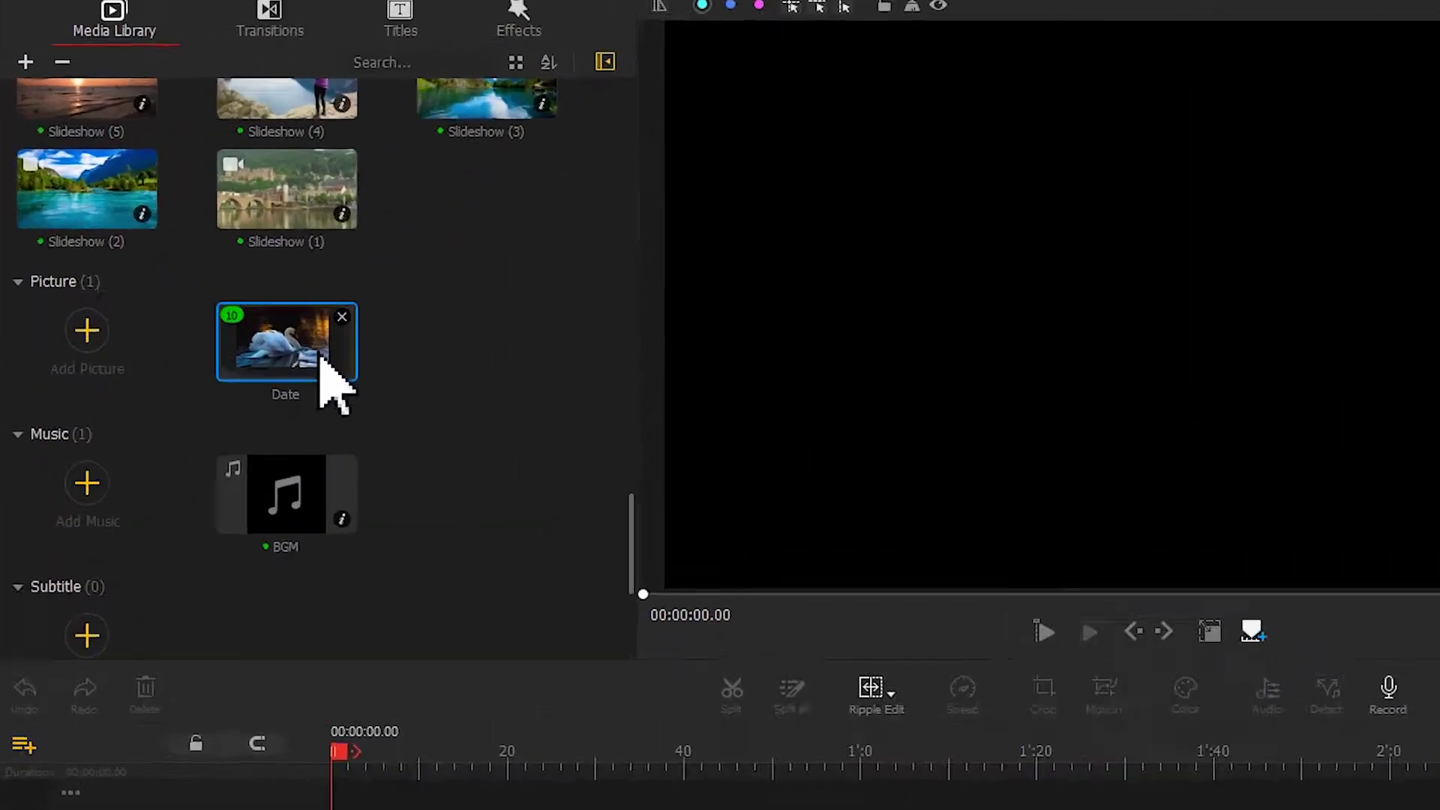
{"action": "double_click", "coordinate": [209, 259]}
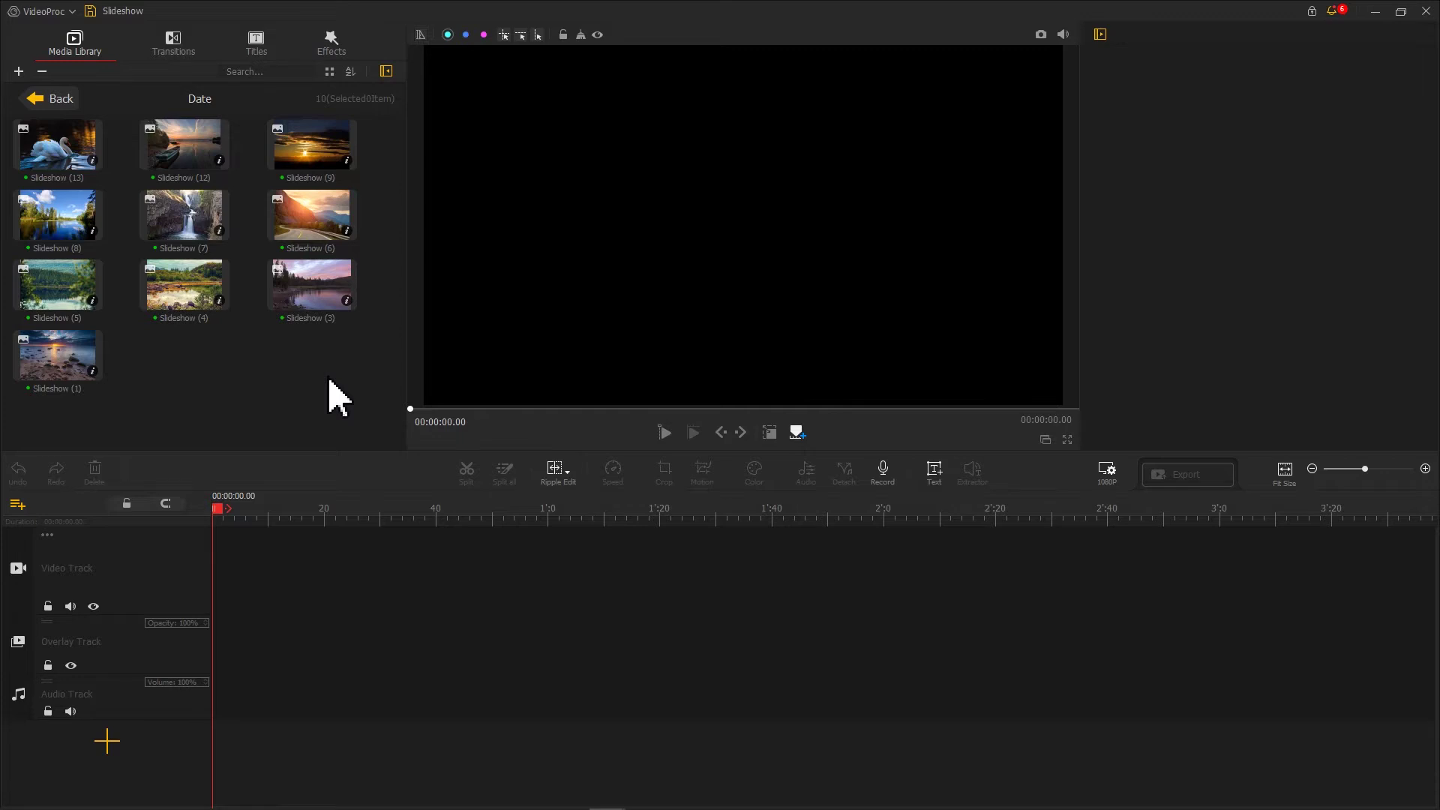
Drag the swan, Slideshow (12), next photo and Slideshow (8) onto the video track individually.
{"action": "left_click_drag", "start_coordinate": [57, 144], "coordinate": [272, 555]}
{"action": "left_click_drag", "start_coordinate": [187, 150], "coordinate": [385, 558]}
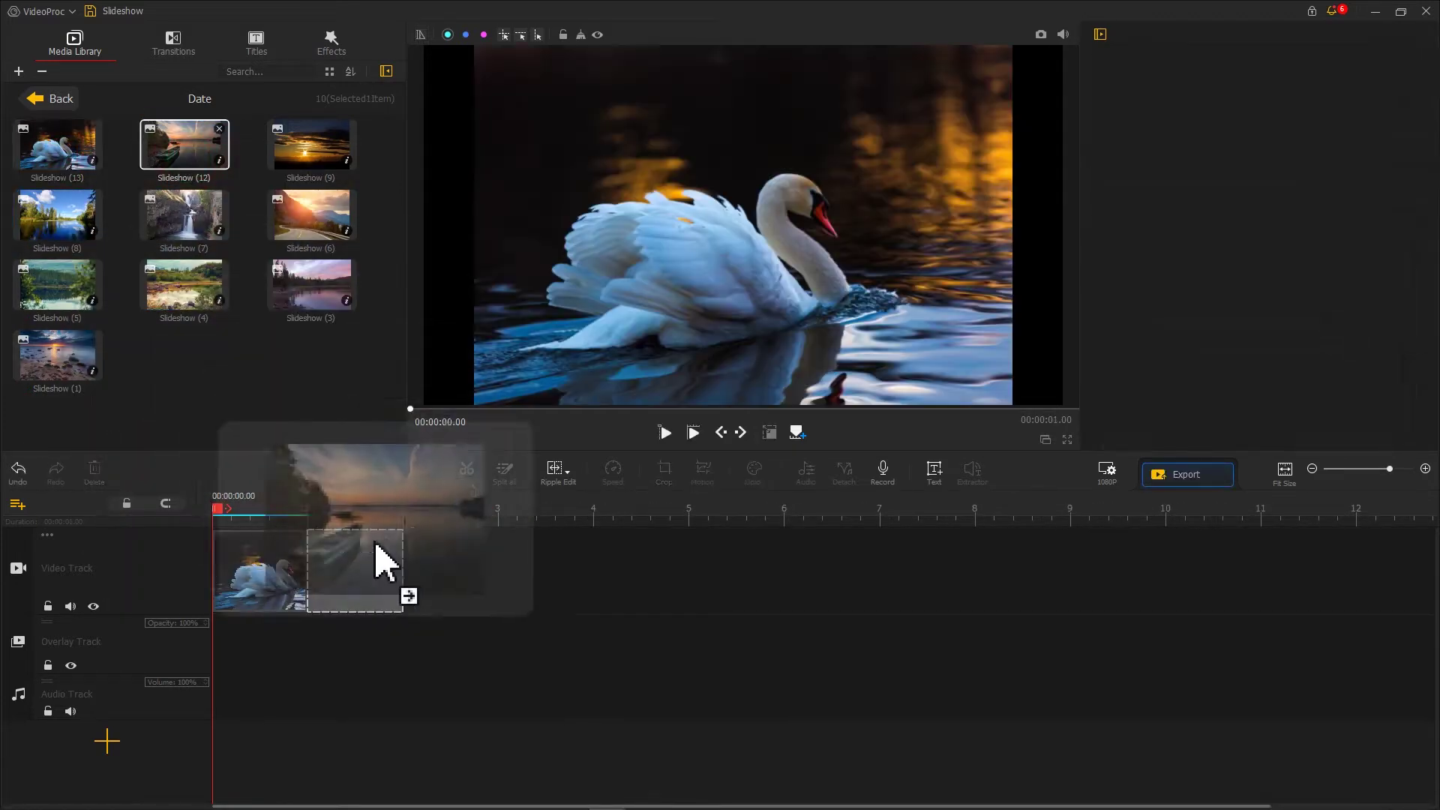
{"action": "mouse_move", "coordinate": [313, 161]}
{"action": "left_mouse_down"}
{"action": "mouse_move", "coordinate": [380, 277]}
{"action": "mouse_move", "coordinate": [450, 570]}
{"action": "left_mouse_up"}
{"action": "left_click_drag", "start_coordinate": [57, 213], "coordinate": [579, 572]}
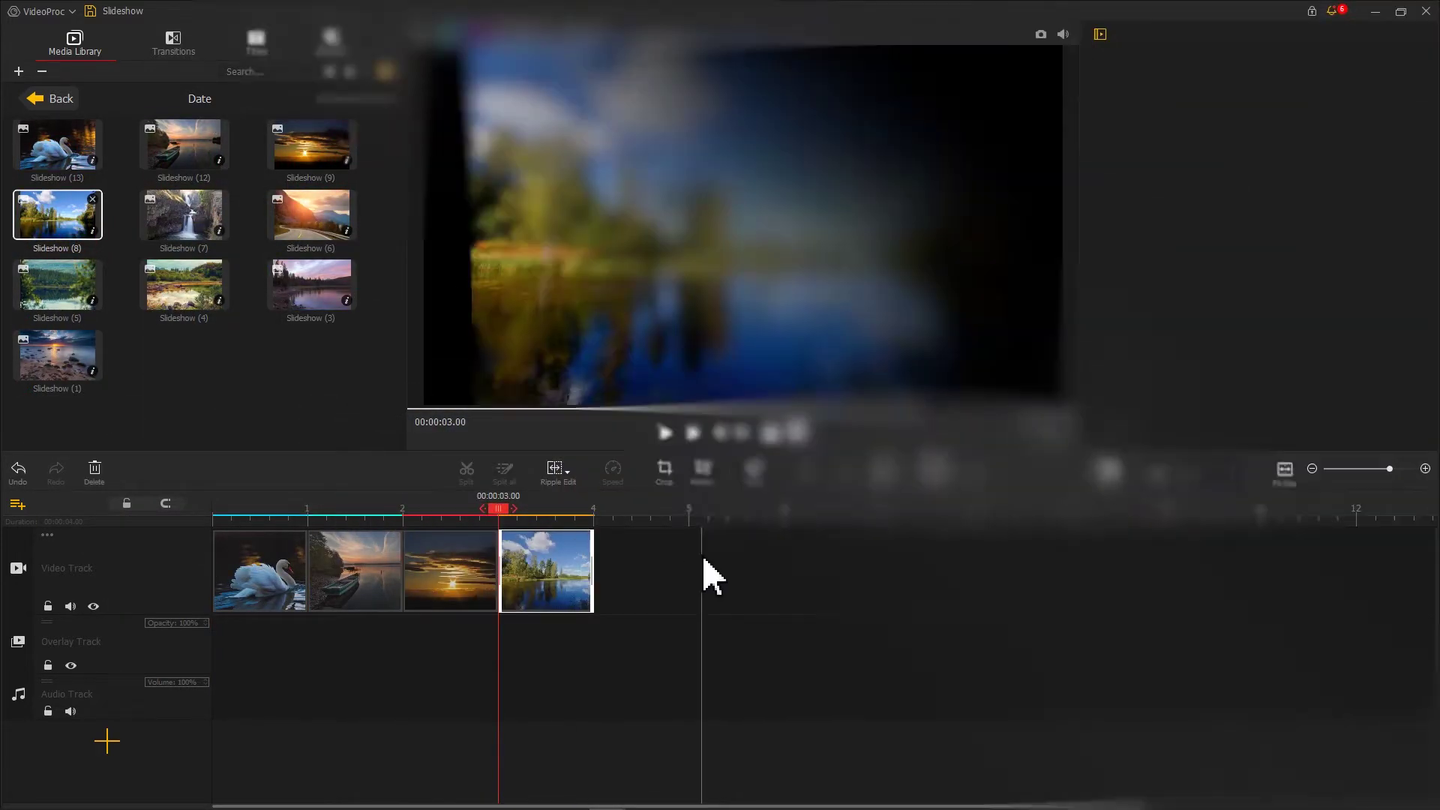
Select all ten Date photos with Ctrl+A and drop them onto the video track.
{"action": "left_click", "coordinate": [296, 371]}
{"action": "key", "text": "ctrl+a"}
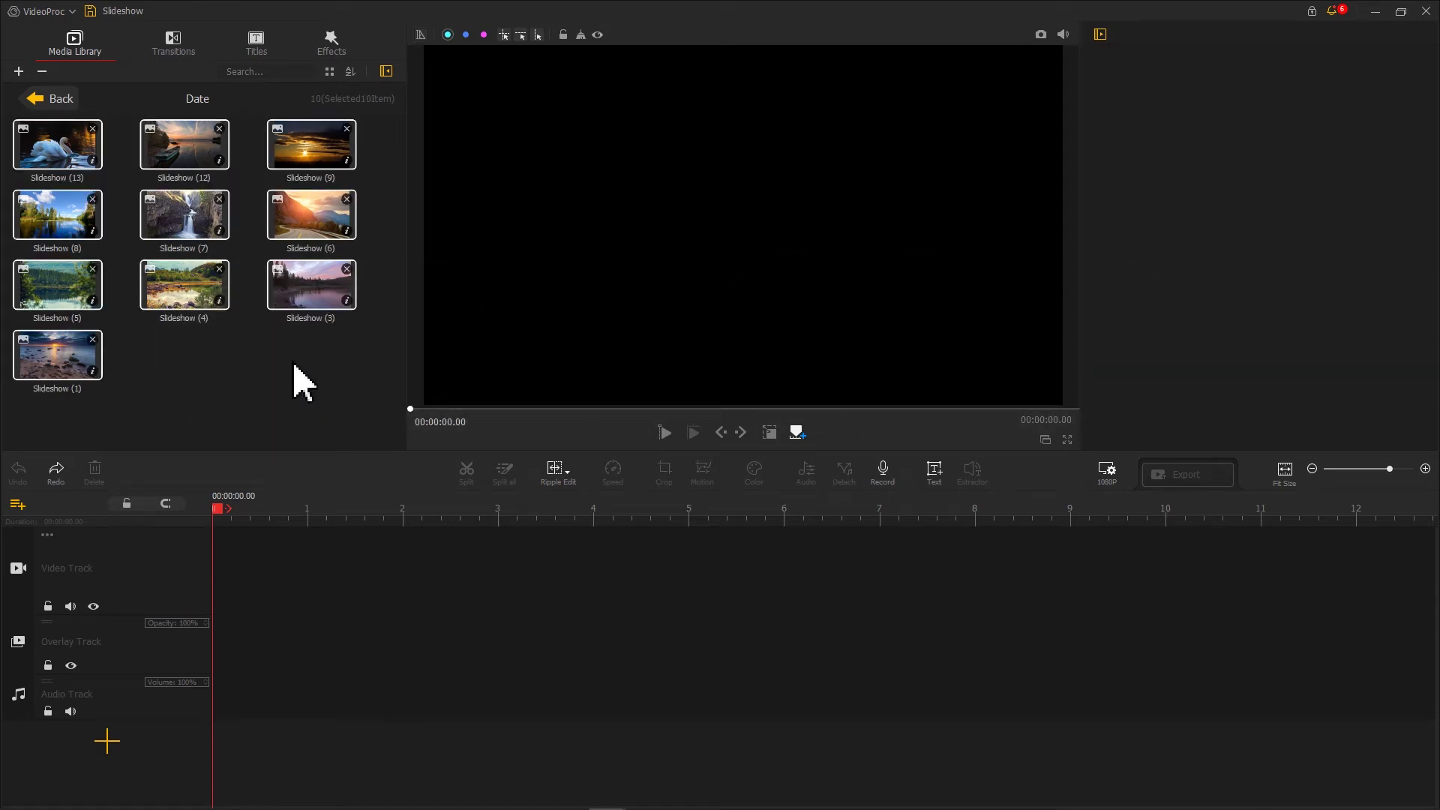
{"action": "left_click_drag", "start_coordinate": [193, 225], "coordinate": [264, 572]}
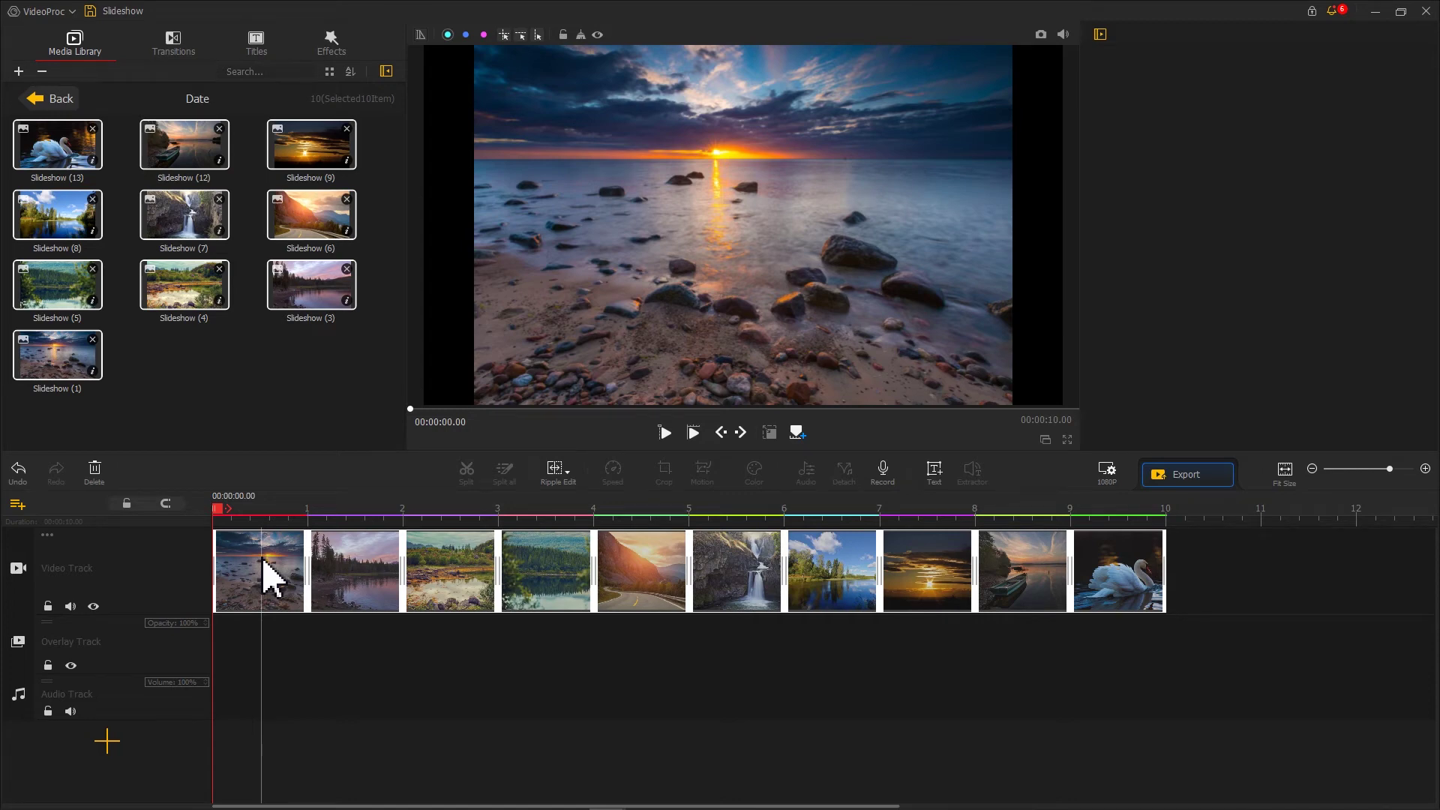
{"action": "key", "text": "F2"}
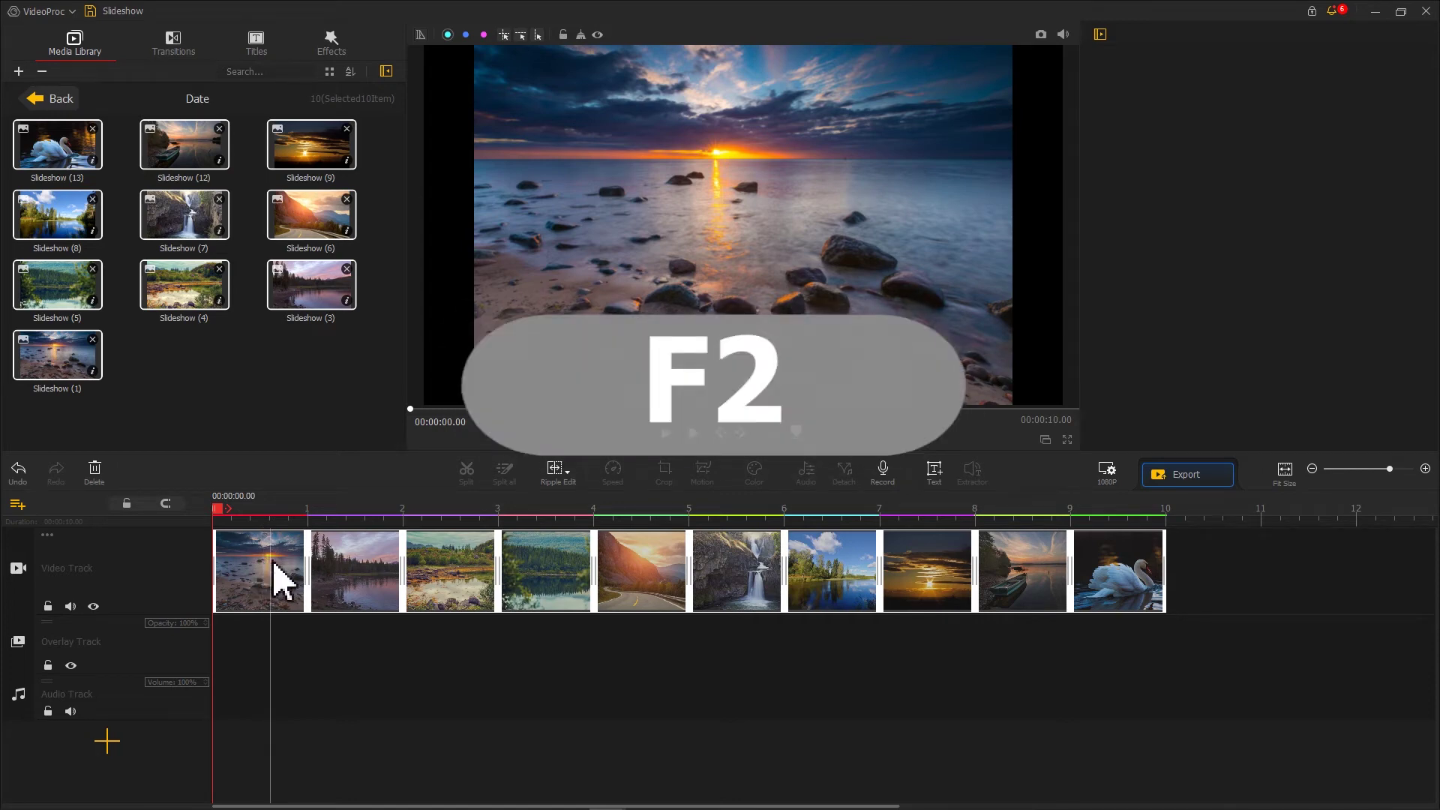
Set the Timeline default photo duration to 5 seconds in Settings.
{"action": "left_click", "coordinate": [45, 11]}
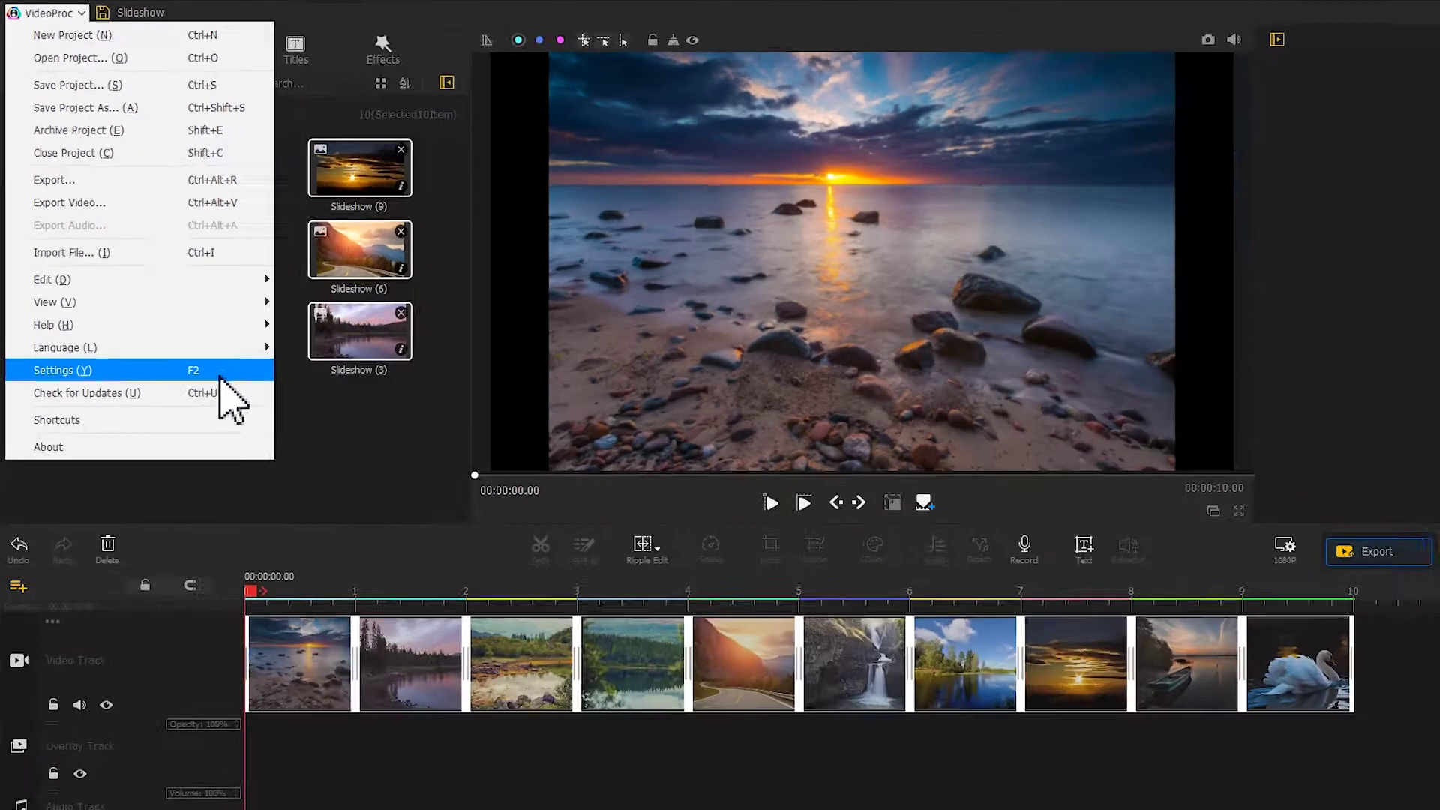
{"action": "left_click", "coordinate": [308, 534]}
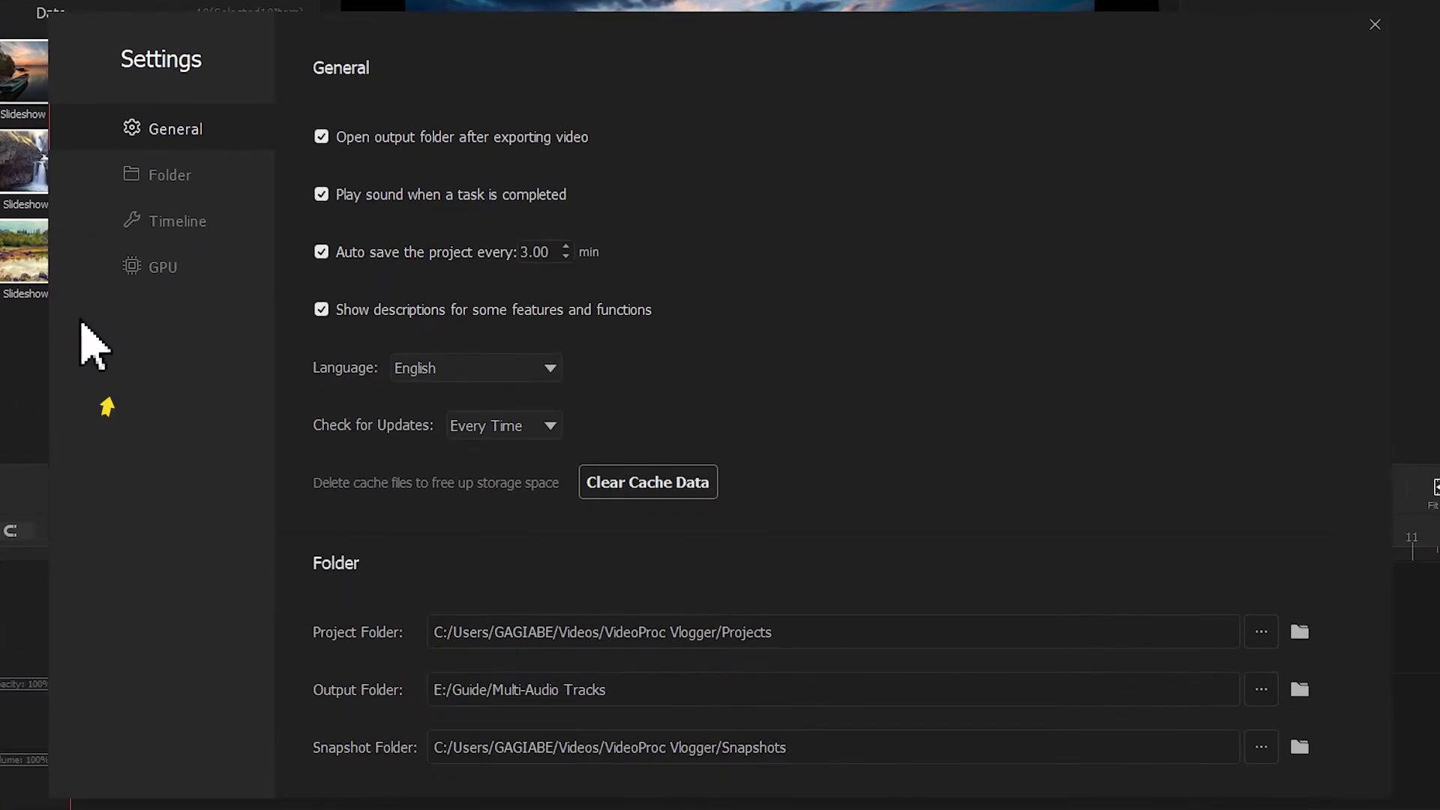
{"action": "left_click", "coordinate": [216, 238]}
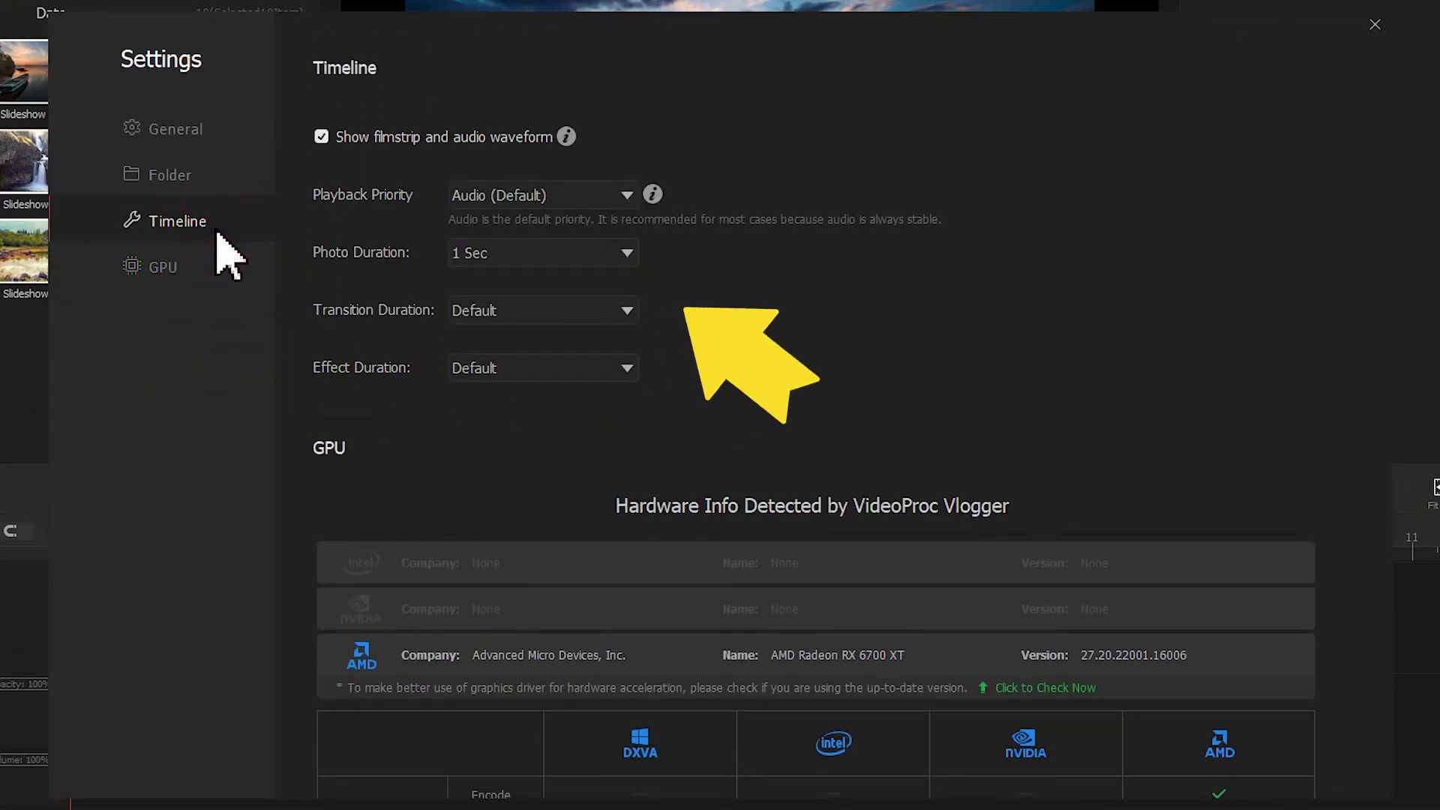
{"action": "left_click", "coordinate": [626, 253]}
{"action": "left_click", "coordinate": [587, 366]}
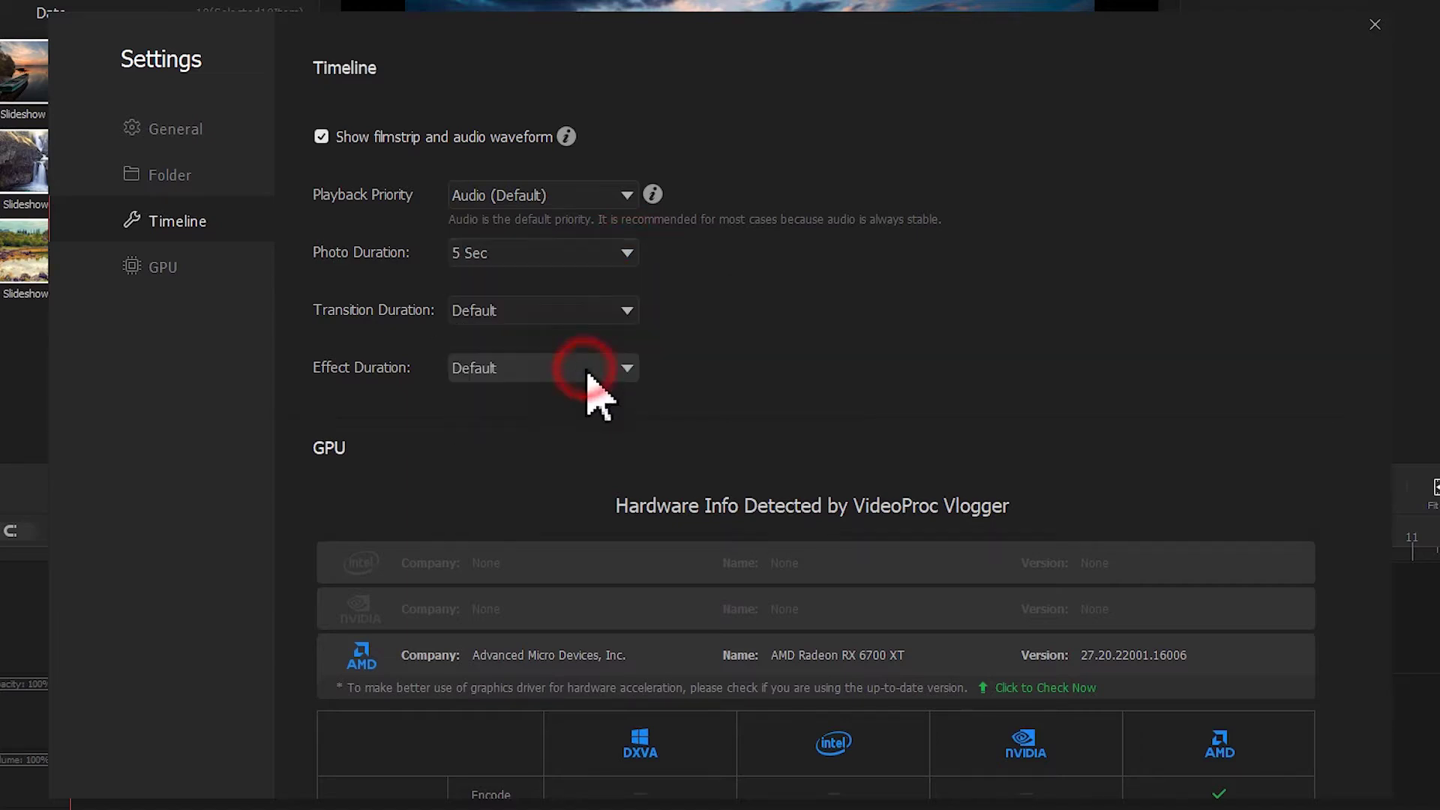
{"action": "left_click", "coordinate": [1232, 109]}
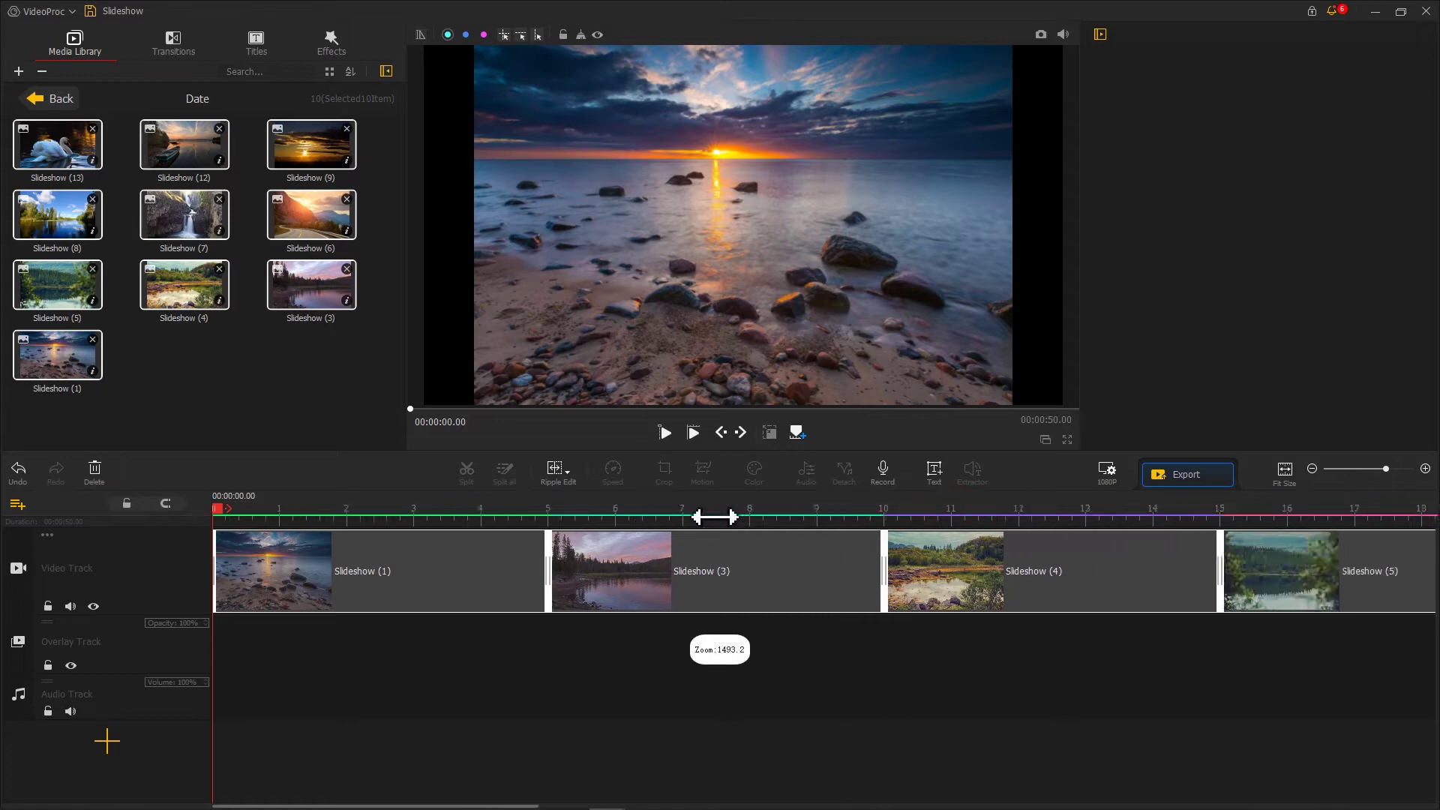
Apply Transform Fit to Screen: Width to the Slideshow (5) lake photo.
{"action": "left_click_drag", "start_coordinate": [714, 517], "coordinate": [671, 517]}
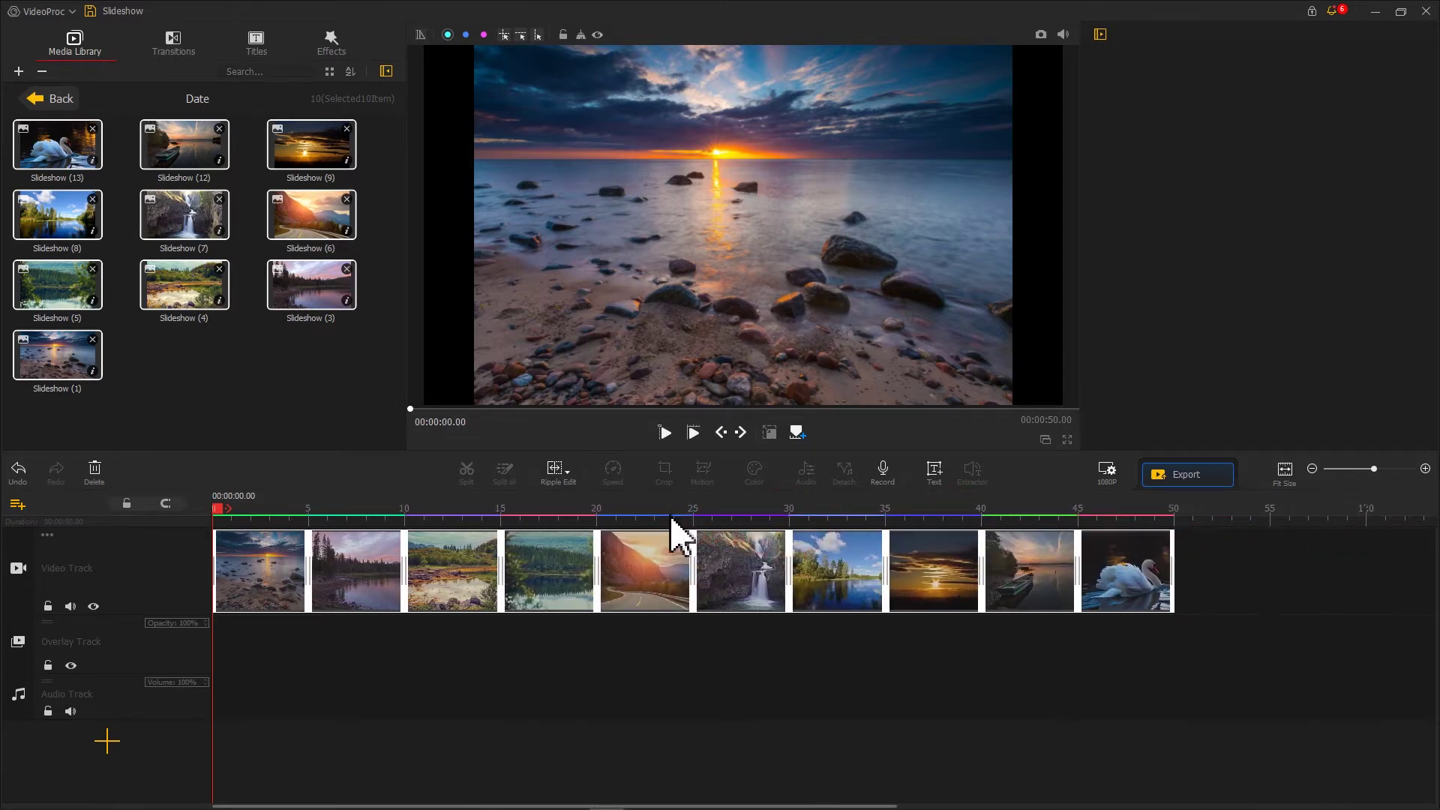
{"action": "left_click", "coordinate": [480, 570]}
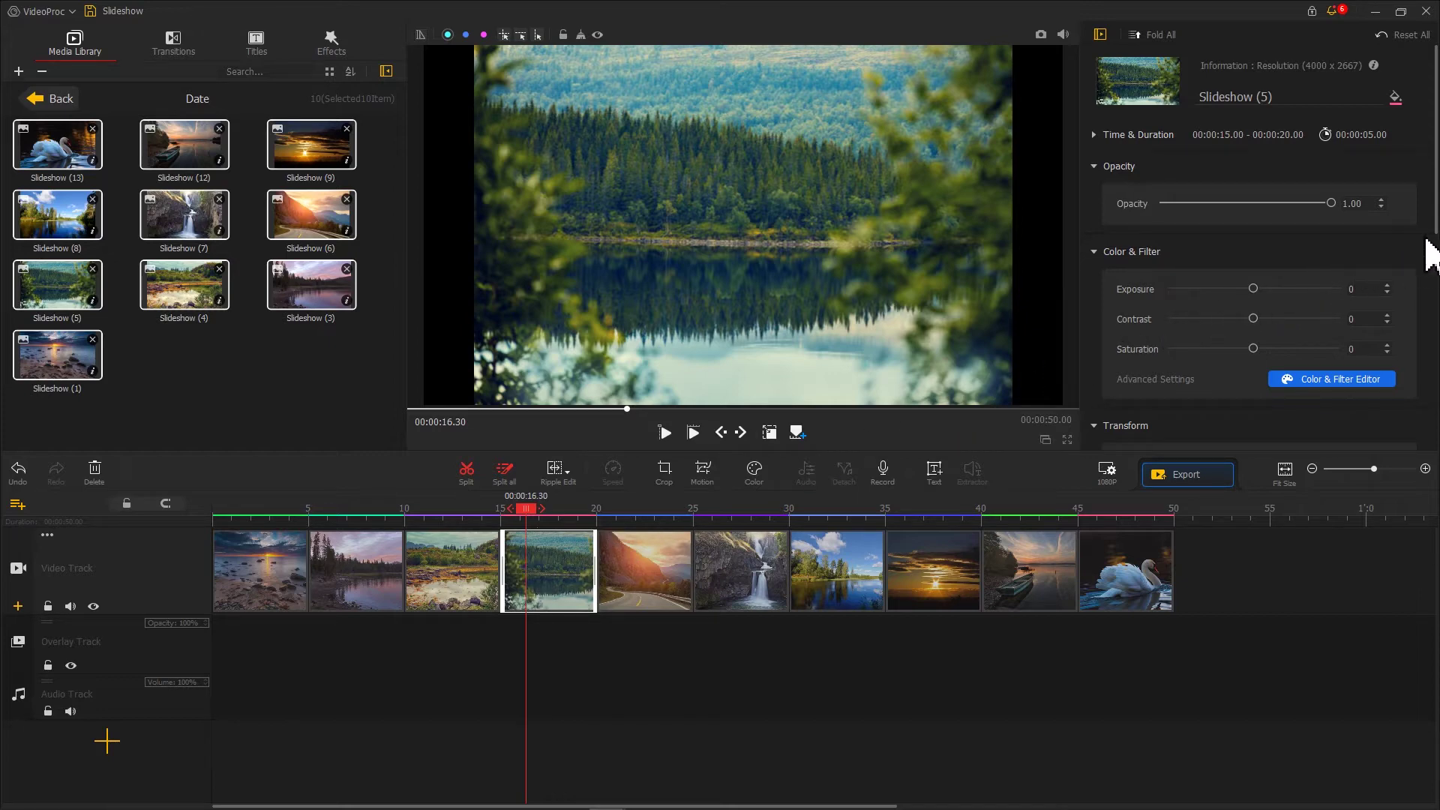
{"action": "left_click_drag", "start_coordinate": [1432, 227], "coordinate": [1434, 370]}
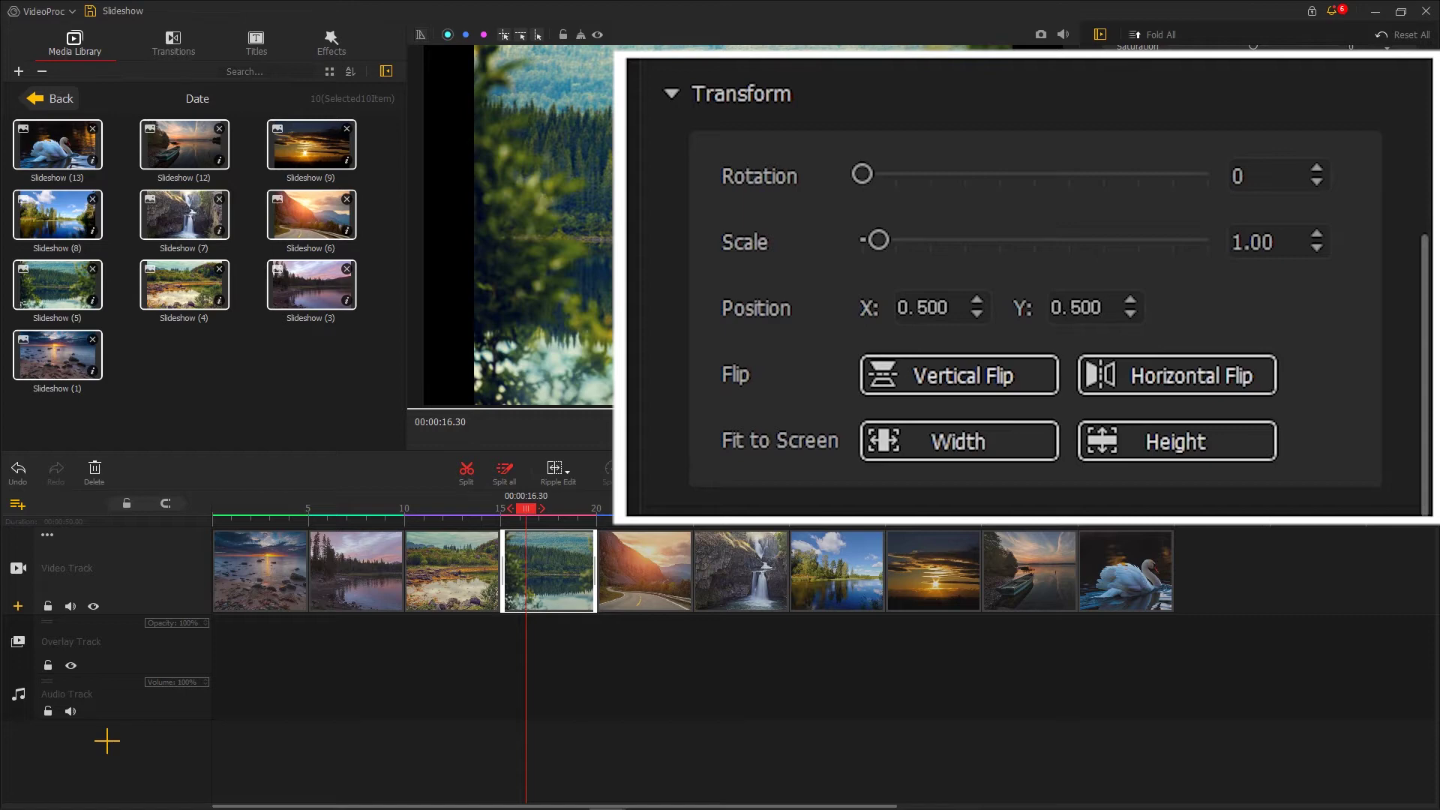
{"action": "left_click", "coordinate": [1225, 283]}
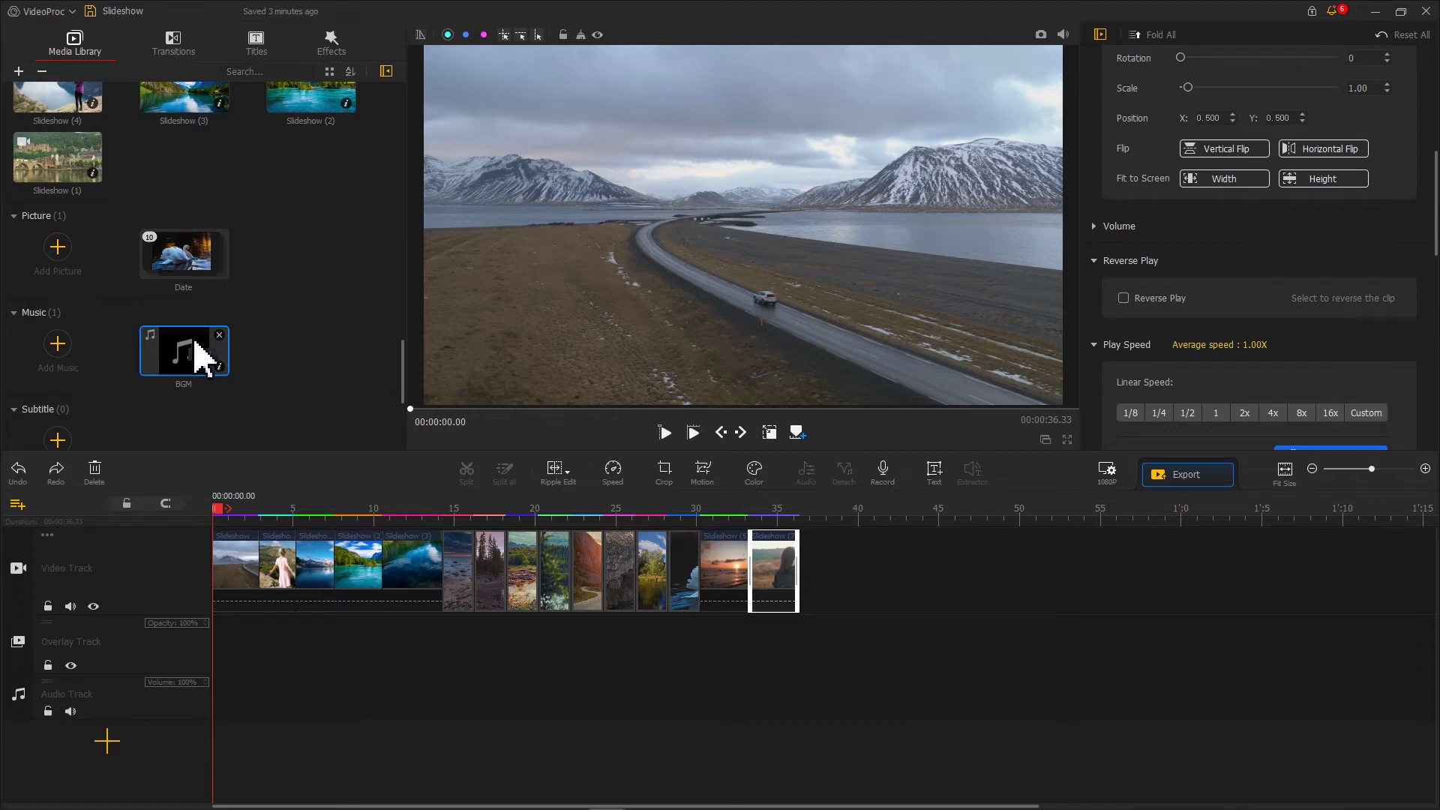
Place the BGM music on the audio track, trimmed to end at 36.63 seconds.
{"action": "left_click_drag", "start_coordinate": [194, 350], "coordinate": [240, 642]}
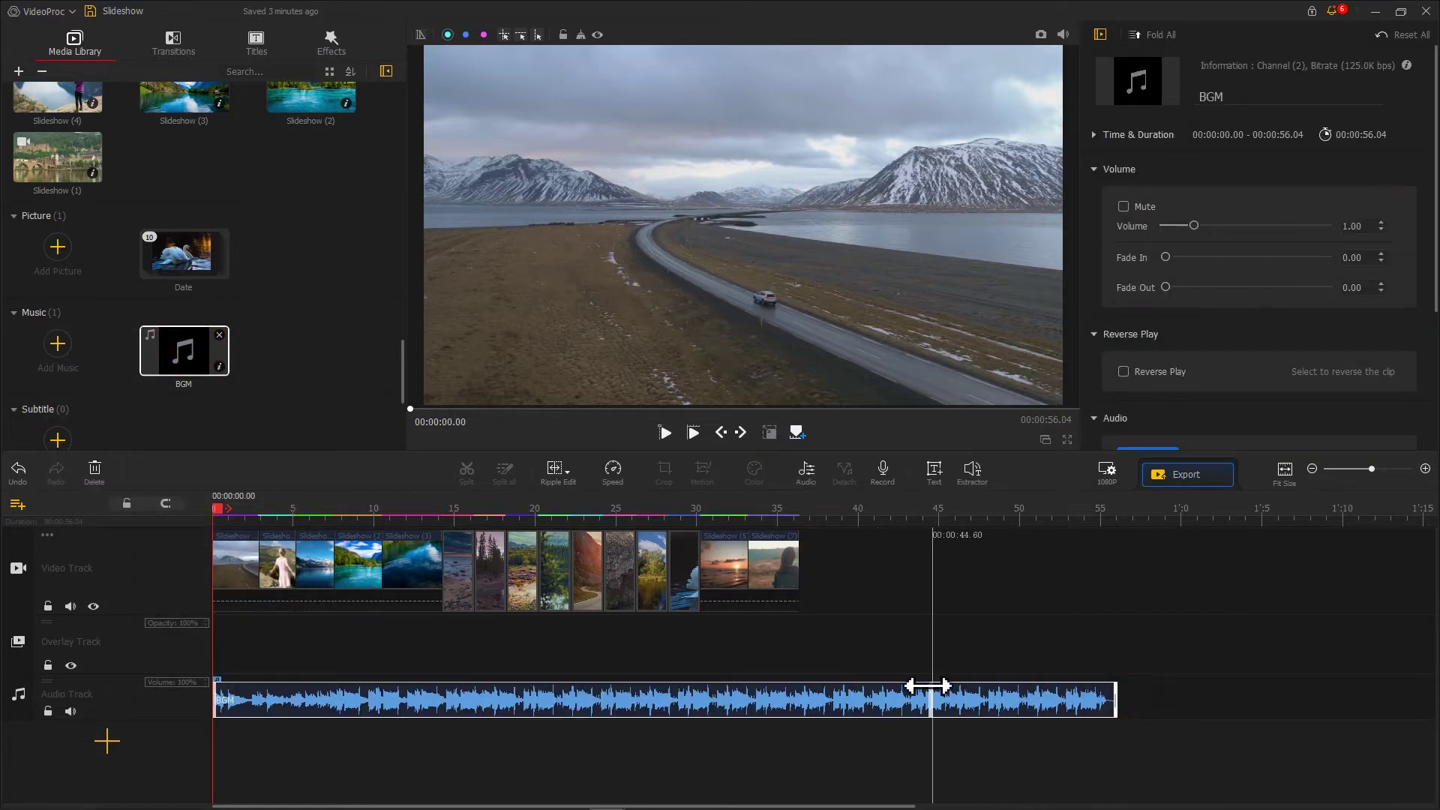
{"action": "left_click_drag", "start_coordinate": [803, 685], "coordinate": [803, 685]}
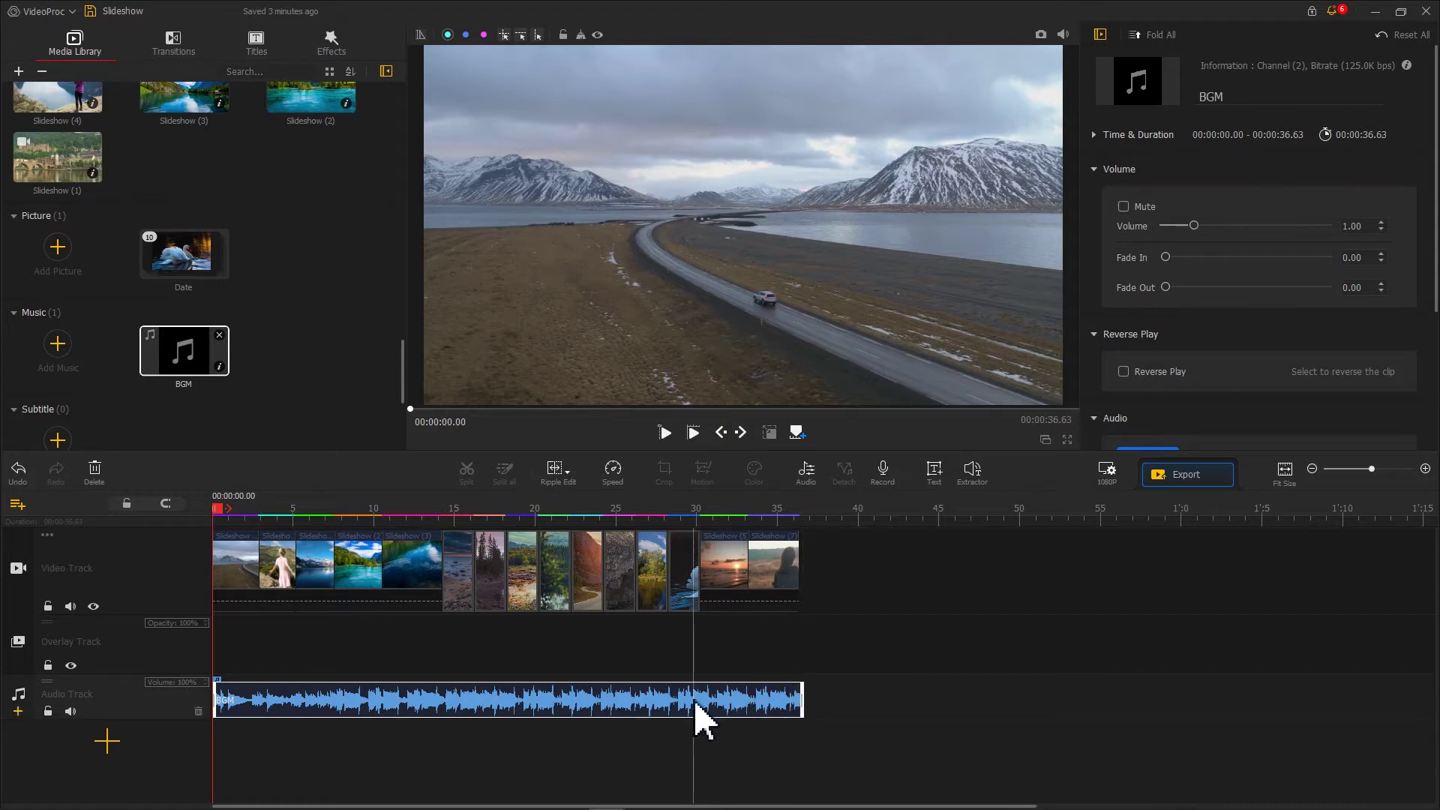
{"action": "left_click", "coordinate": [806, 473]}
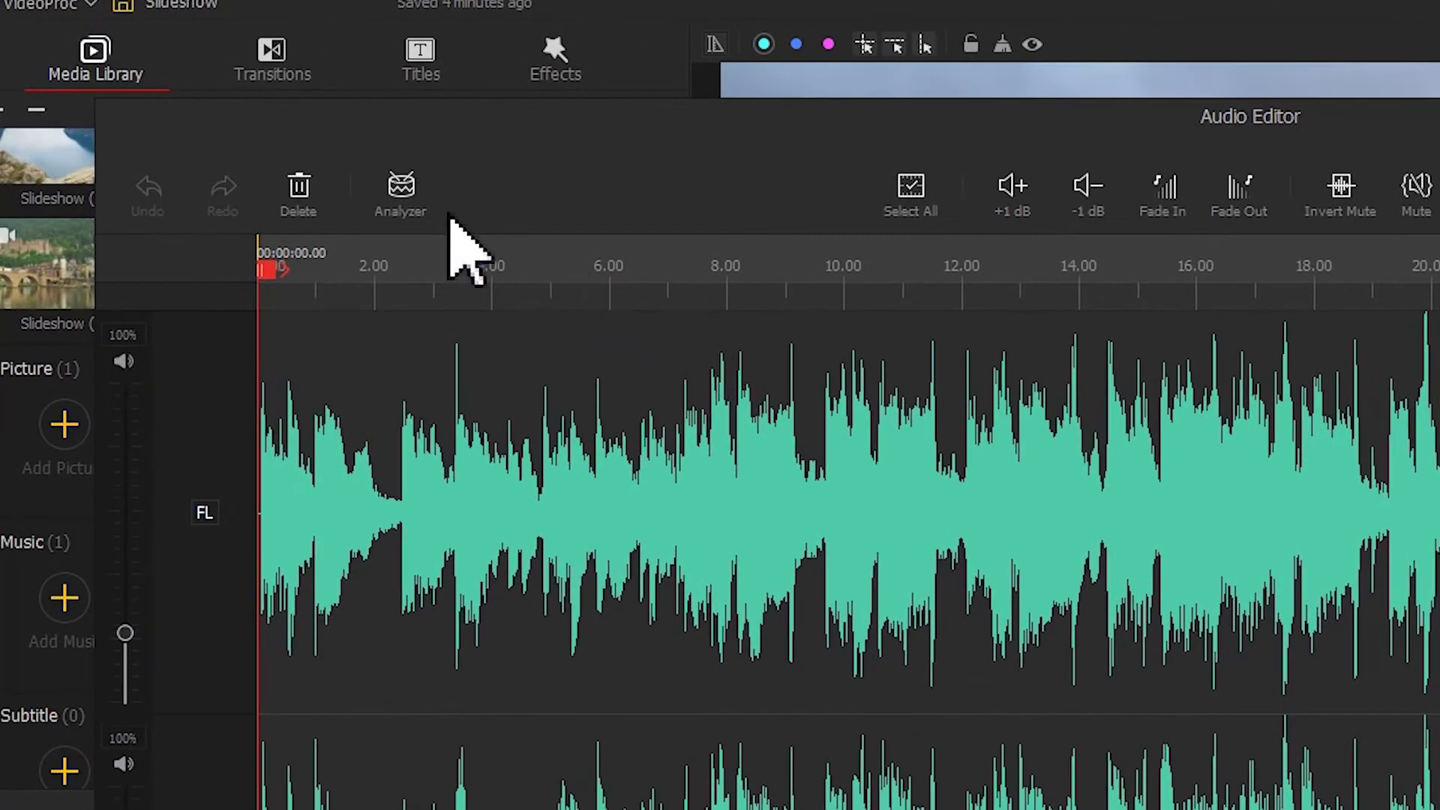
Run the Audio Beat analysis on the BGM in the Analyzer.
{"action": "left_click", "coordinate": [400, 192]}
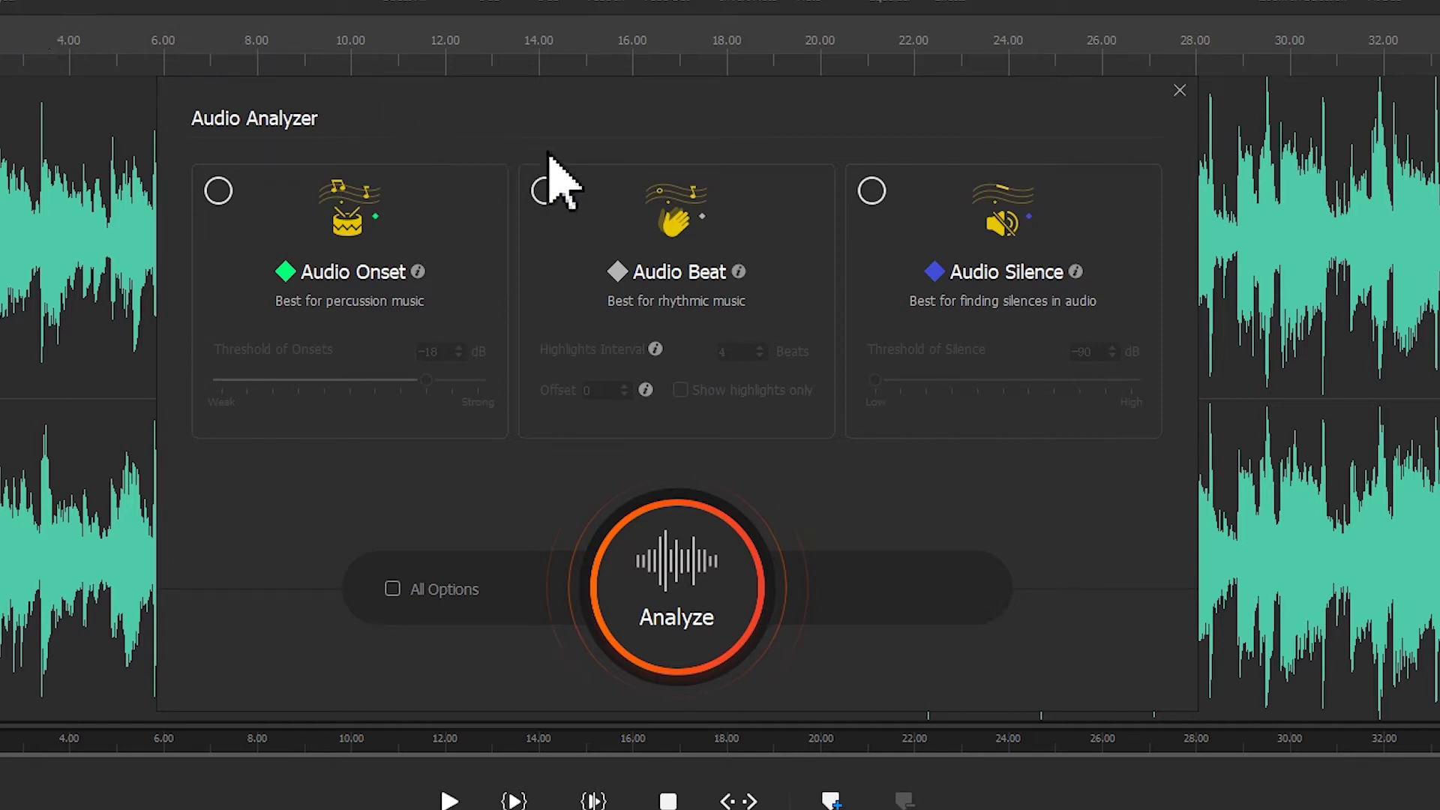
{"action": "left_click", "coordinate": [739, 272]}
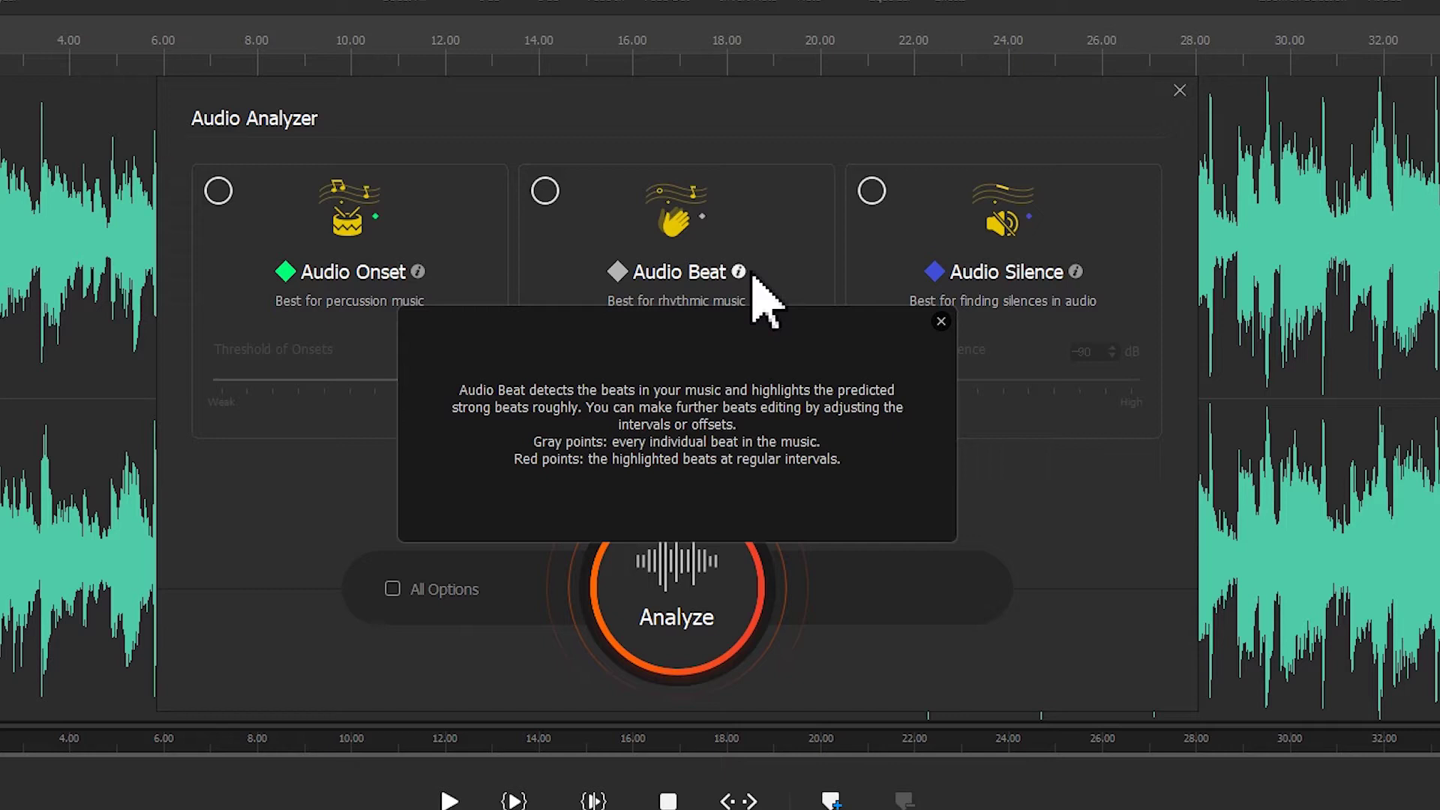
{"action": "left_click", "coordinate": [942, 323]}
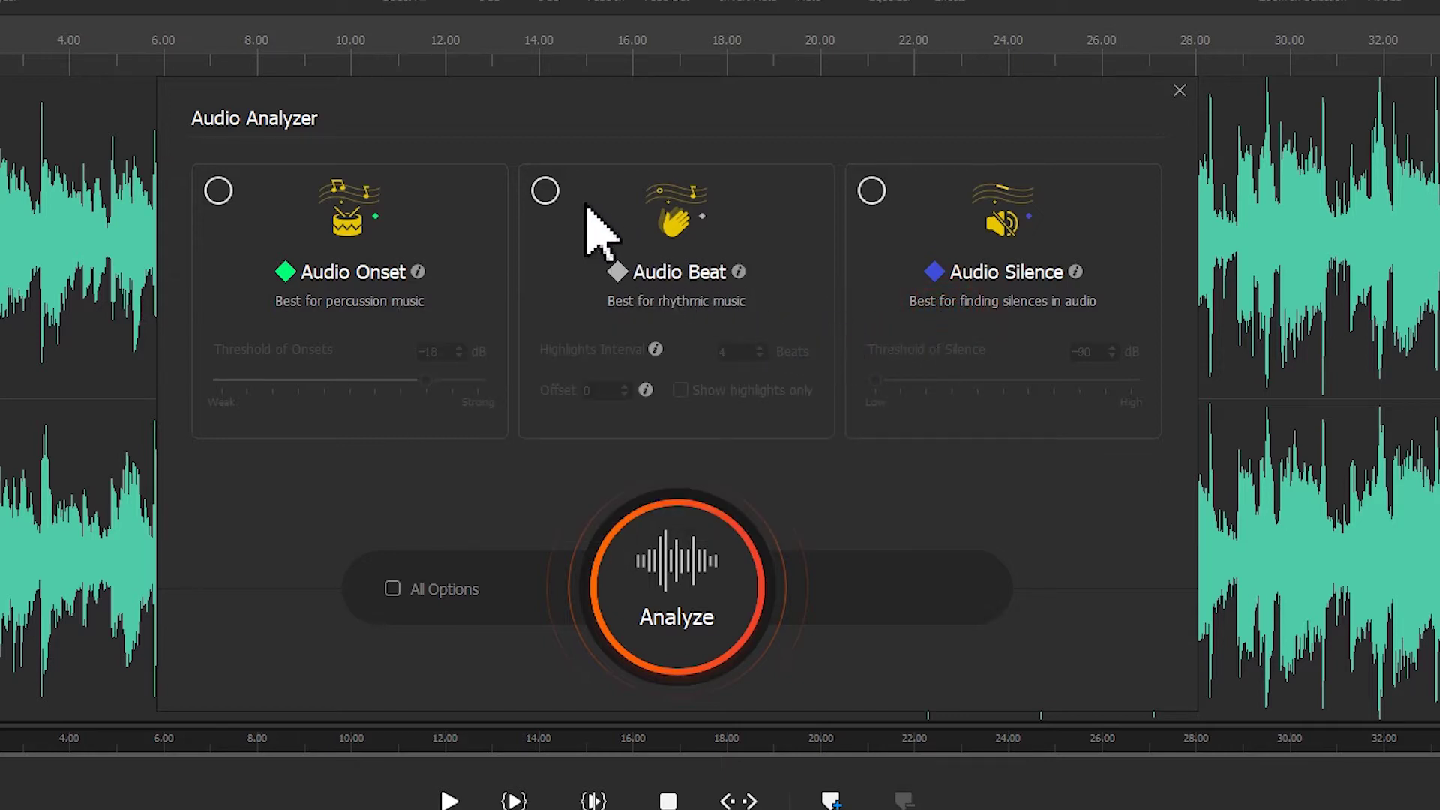
{"action": "left_click", "coordinate": [545, 191]}
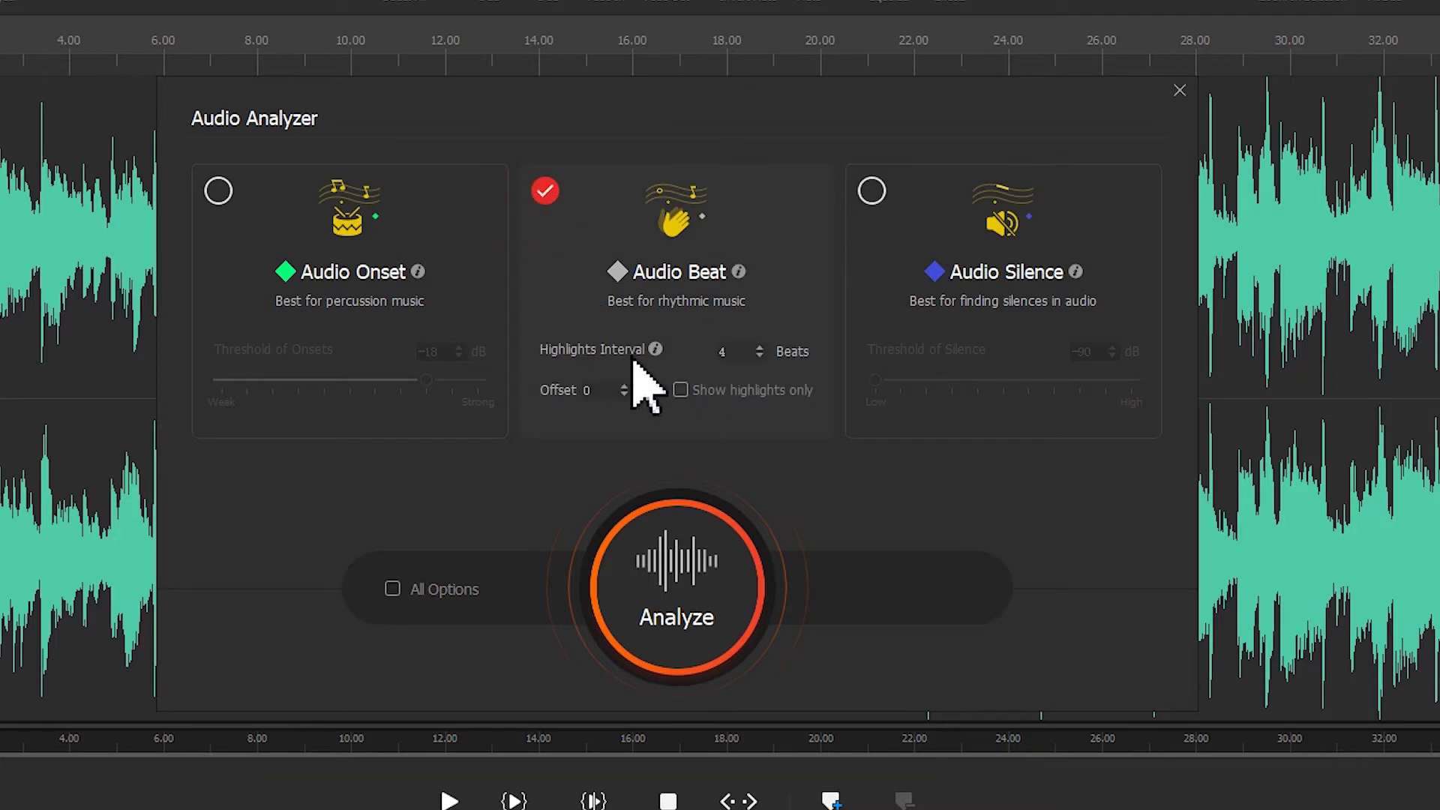
{"action": "left_click", "coordinate": [744, 598]}
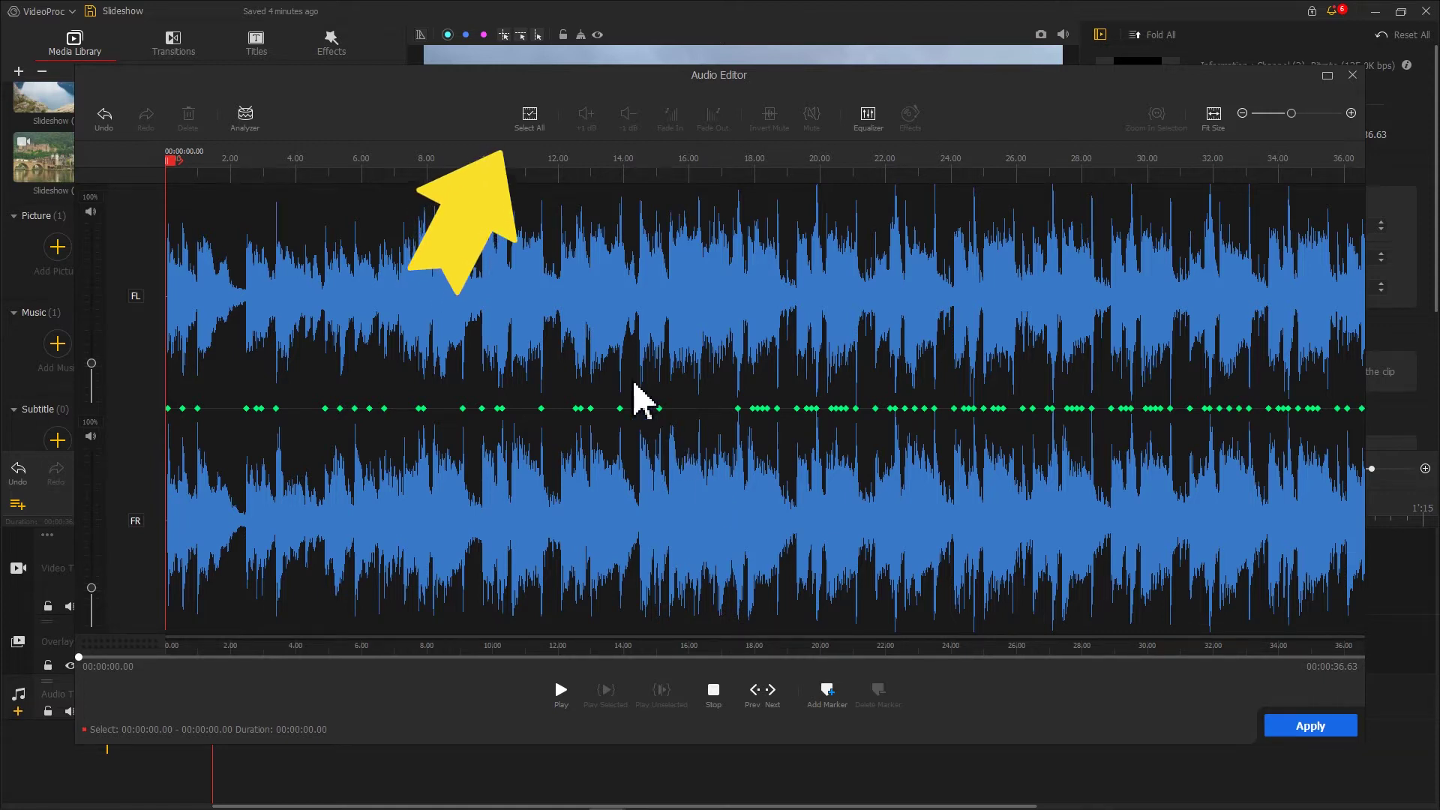
Add markers on all detected beats and apply them to the music track.
{"action": "left_click", "coordinate": [530, 116]}
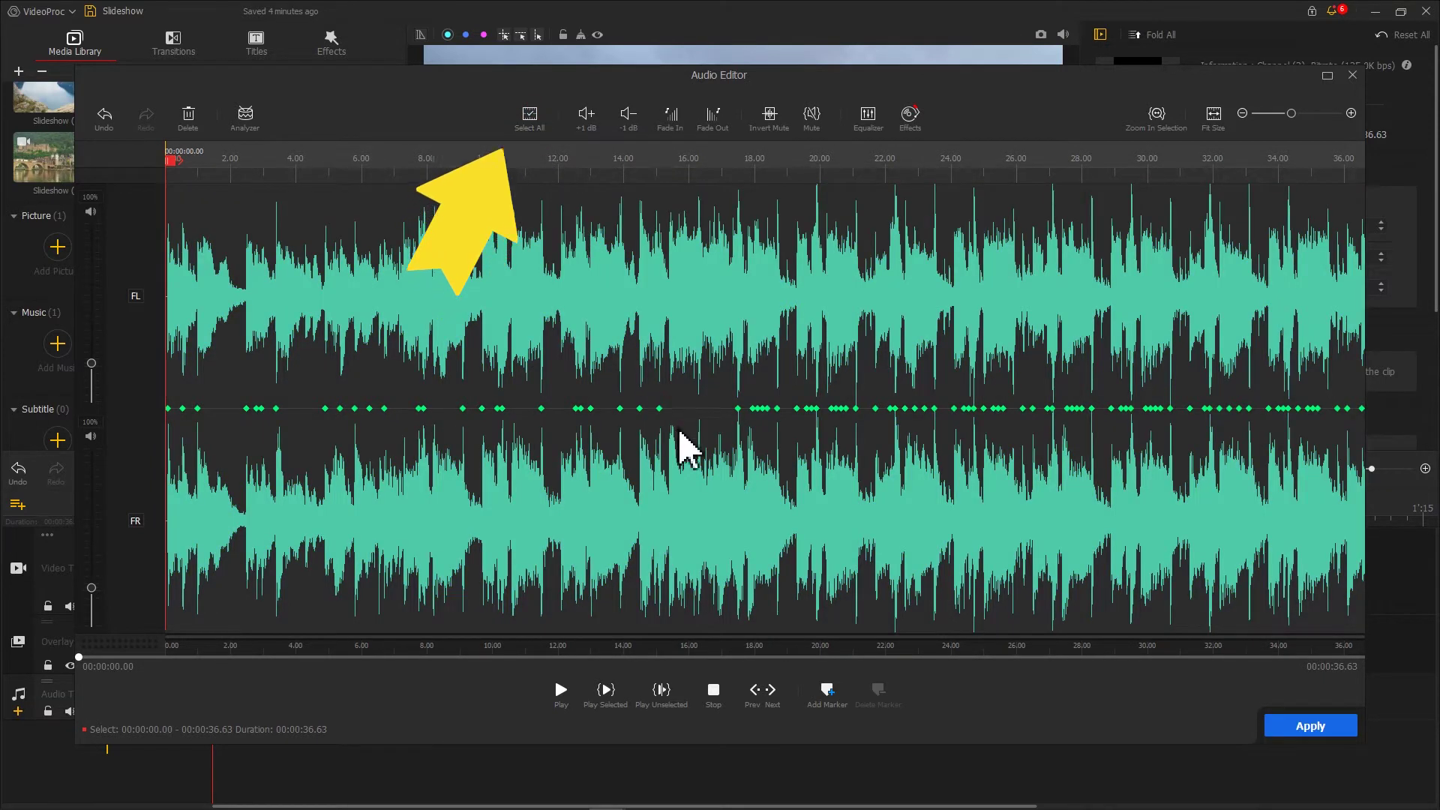
{"action": "left_click", "coordinate": [832, 702]}
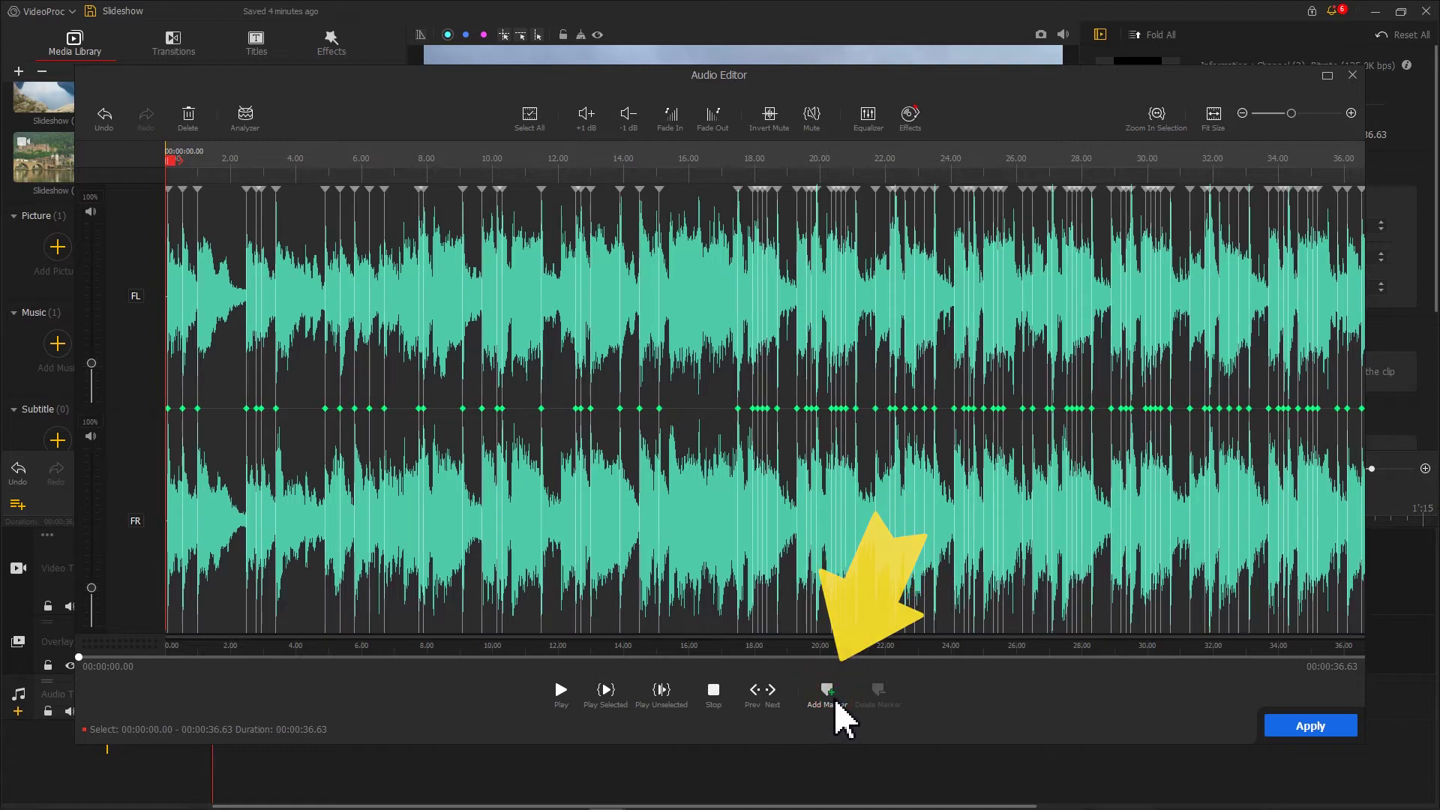
{"action": "left_click", "coordinate": [1303, 733]}
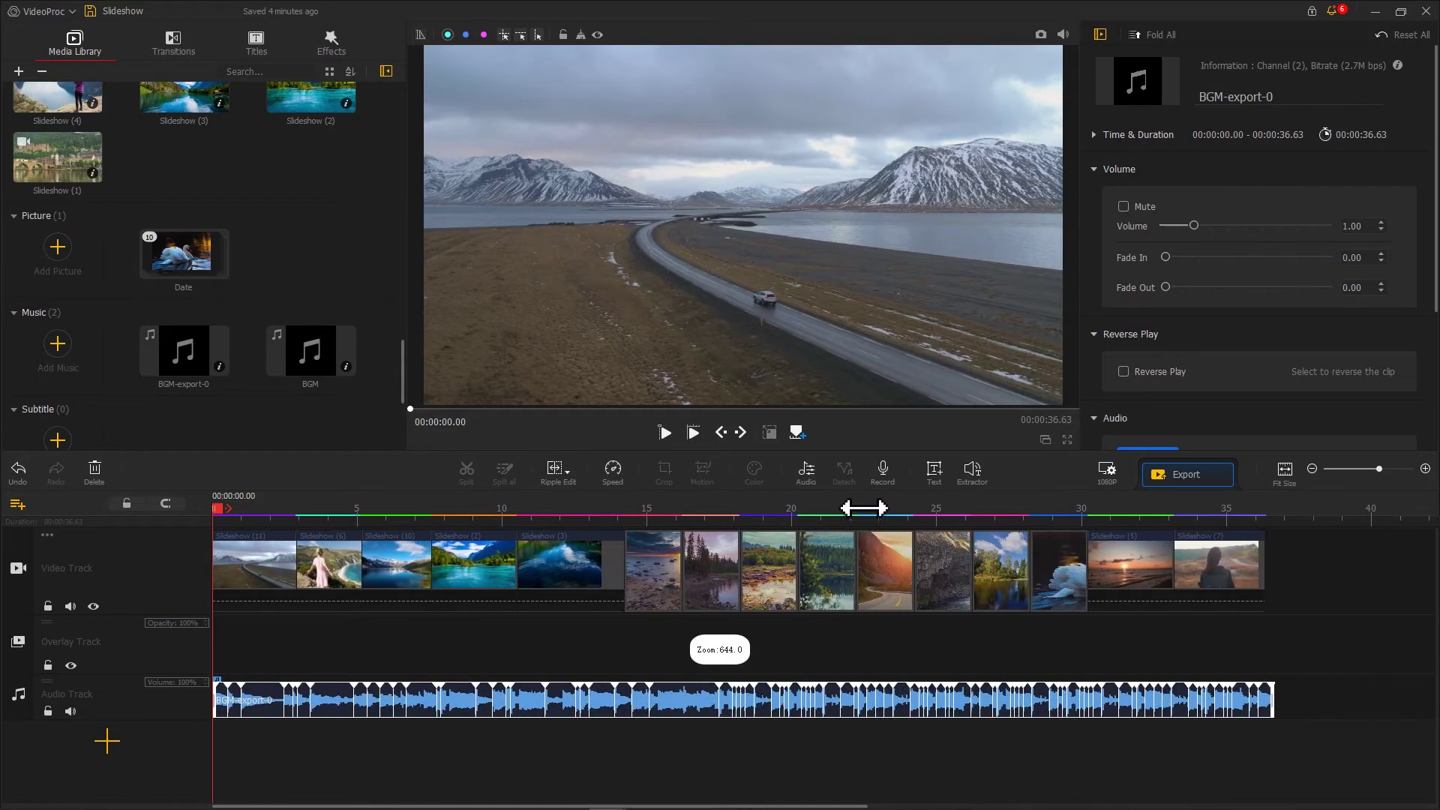
Trim the first clips' ends onto the next beat markers and play back to check.
{"action": "left_click", "coordinate": [289, 562]}
{"action": "left_click", "coordinate": [306, 540]}
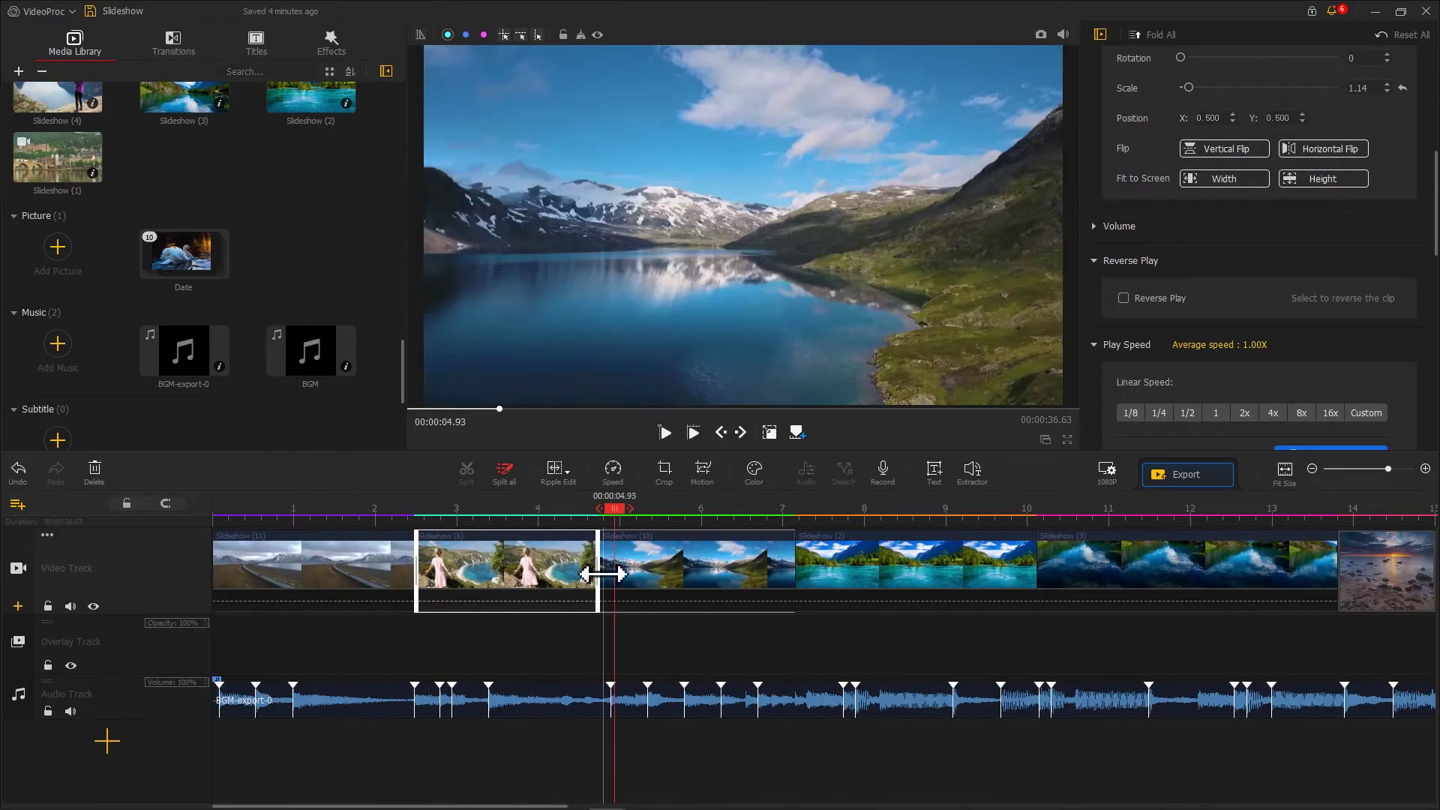
{"action": "left_click", "coordinate": [749, 566]}
{"action": "left_click_drag", "start_coordinate": [760, 566], "coordinate": [755, 566]}
{"action": "left_click", "coordinate": [997, 587]}
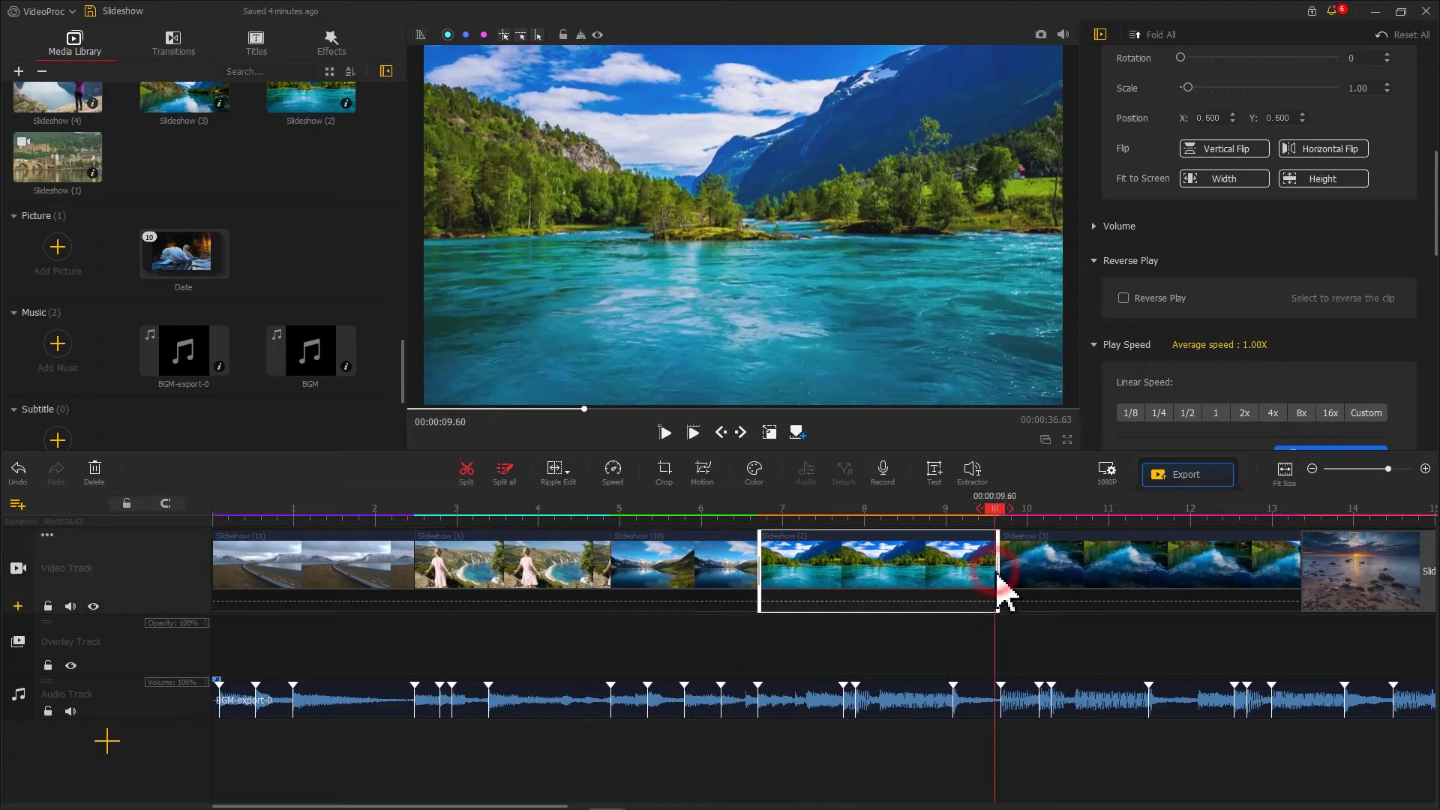
{"action": "scroll", "coordinate": [1057, 533], "scroll_direction": "down", "scroll_amount": 2}
{"action": "key", "text": "space"}
Trim the remaining picture clips, including the lake clip, onto beat markers.
{"action": "left_click", "coordinate": [863, 578]}
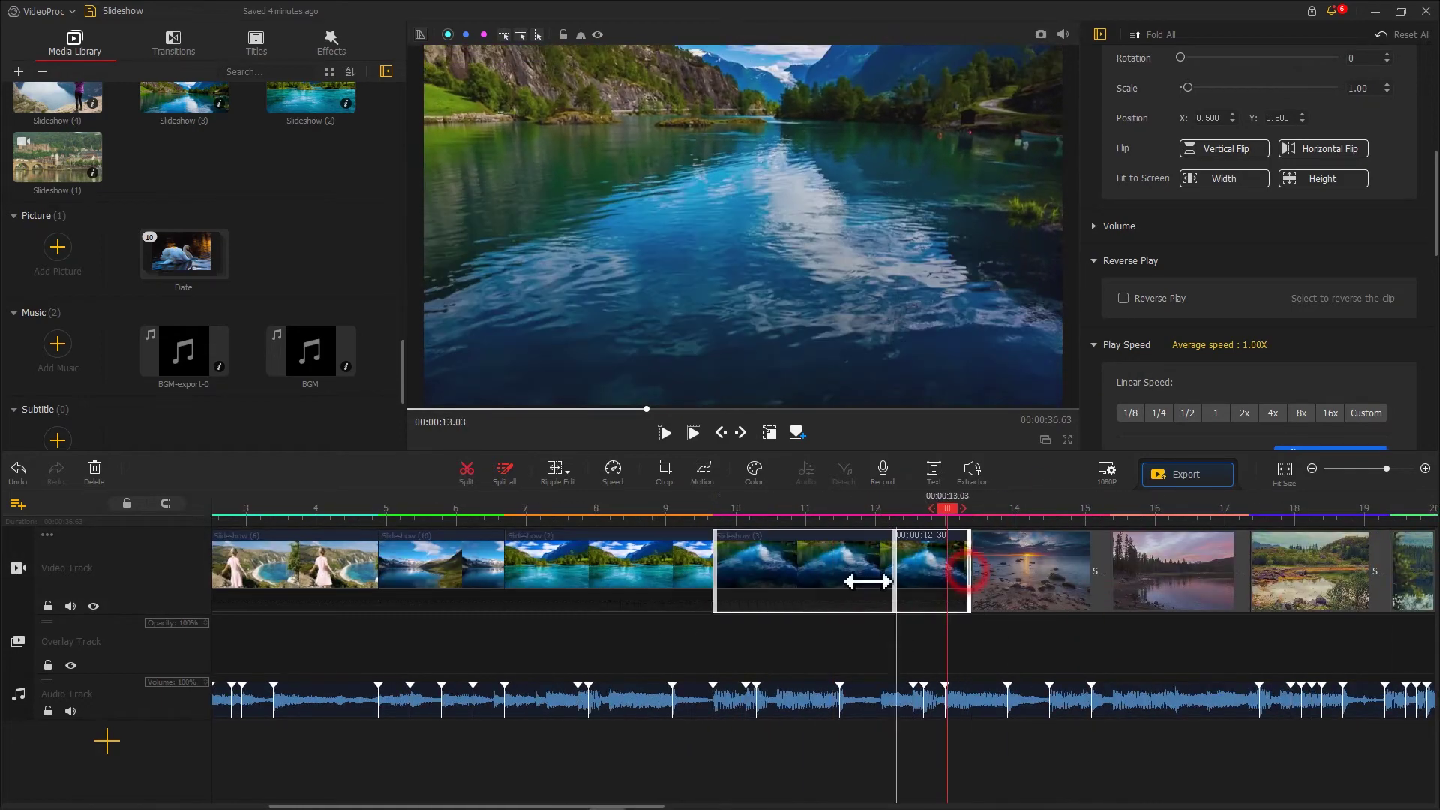
{"action": "left_click", "coordinate": [1095, 585]}
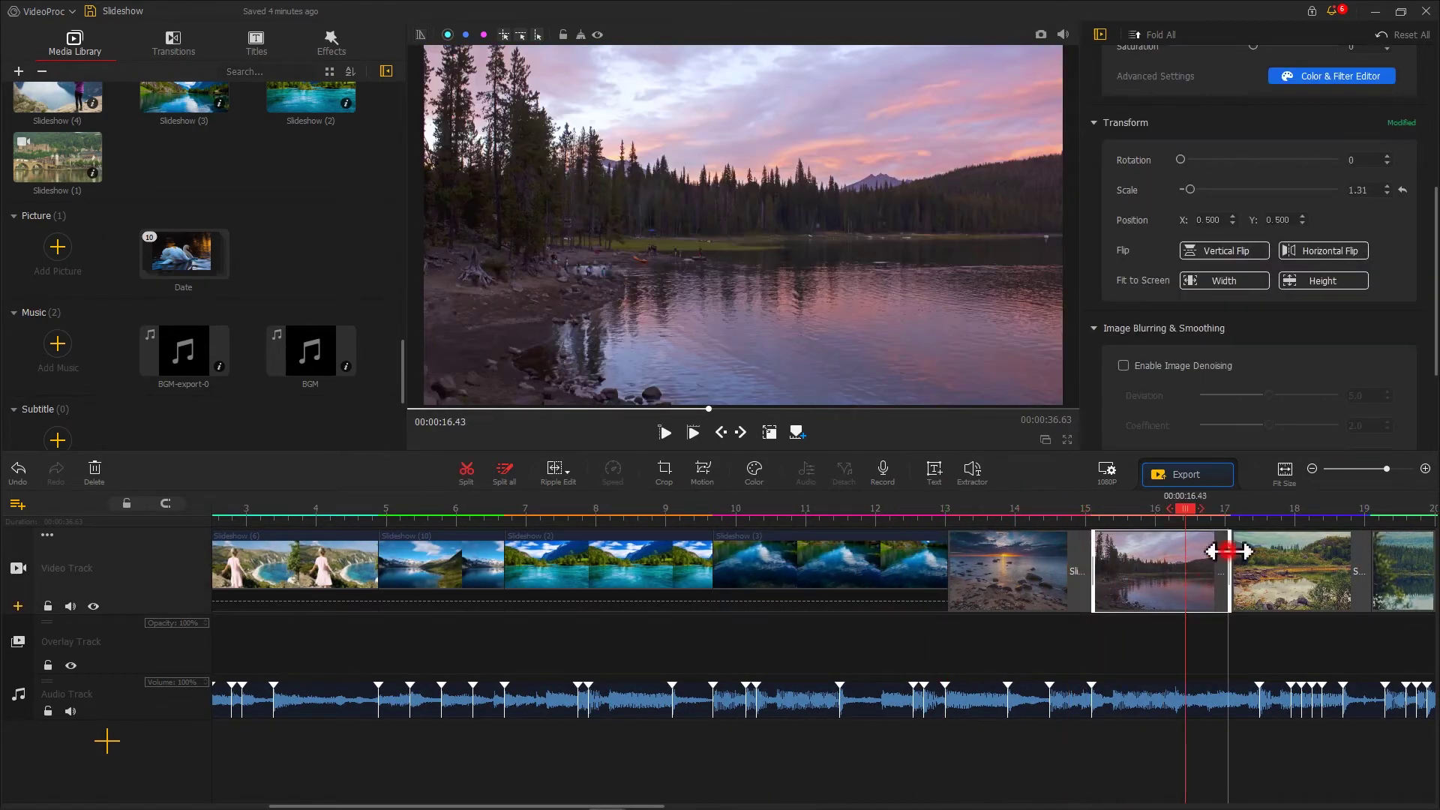
{"action": "left_click", "coordinate": [1233, 570]}
{"action": "left_click", "coordinate": [982, 589]}
{"action": "left_click", "coordinate": [1099, 570]}
{"action": "scroll", "coordinate": [1076, 643], "scroll_direction": "down", "scroll_amount": 5}
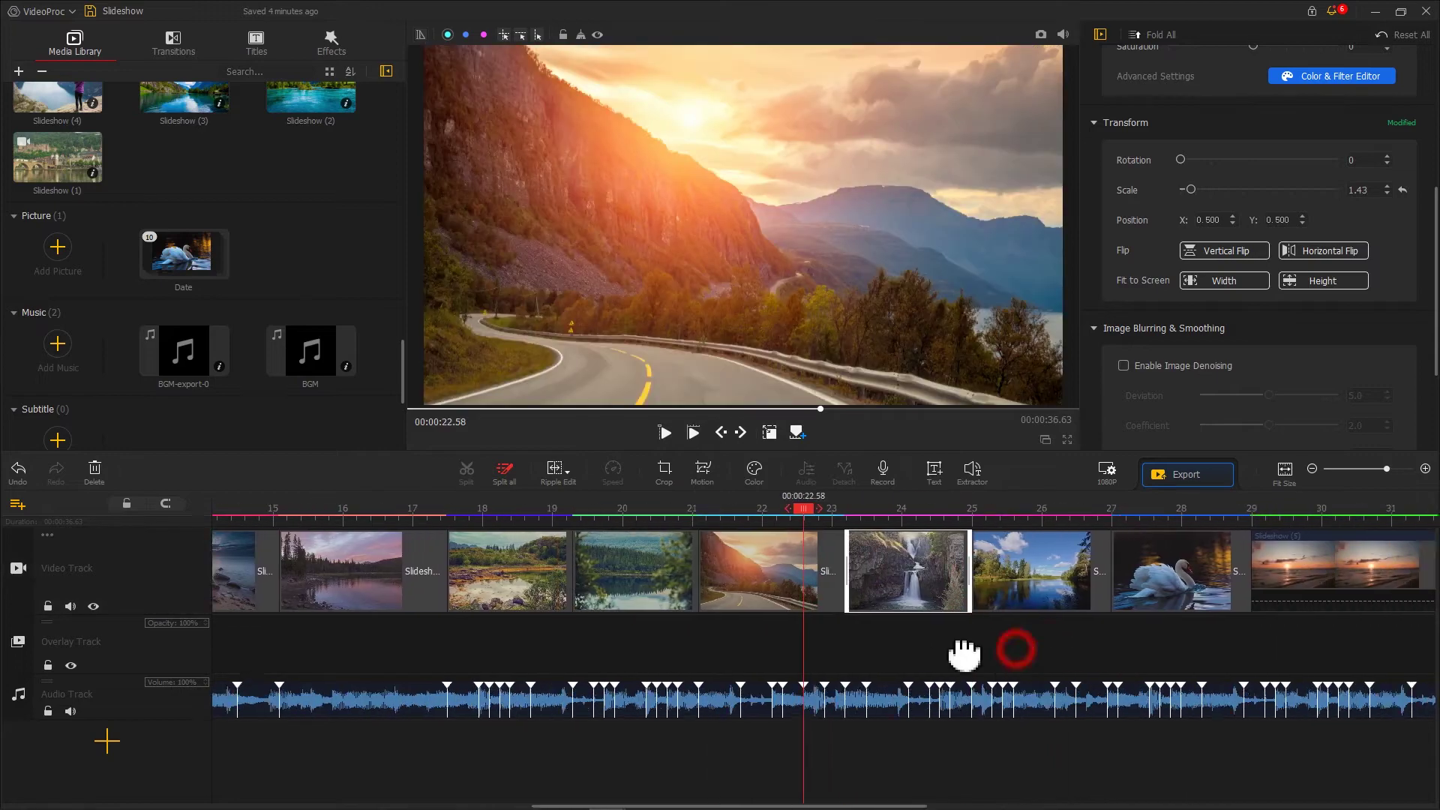
{"action": "left_click", "coordinate": [776, 579]}
{"action": "left_click", "coordinate": [1034, 572]}
{"action": "left_click", "coordinate": [1102, 572]}
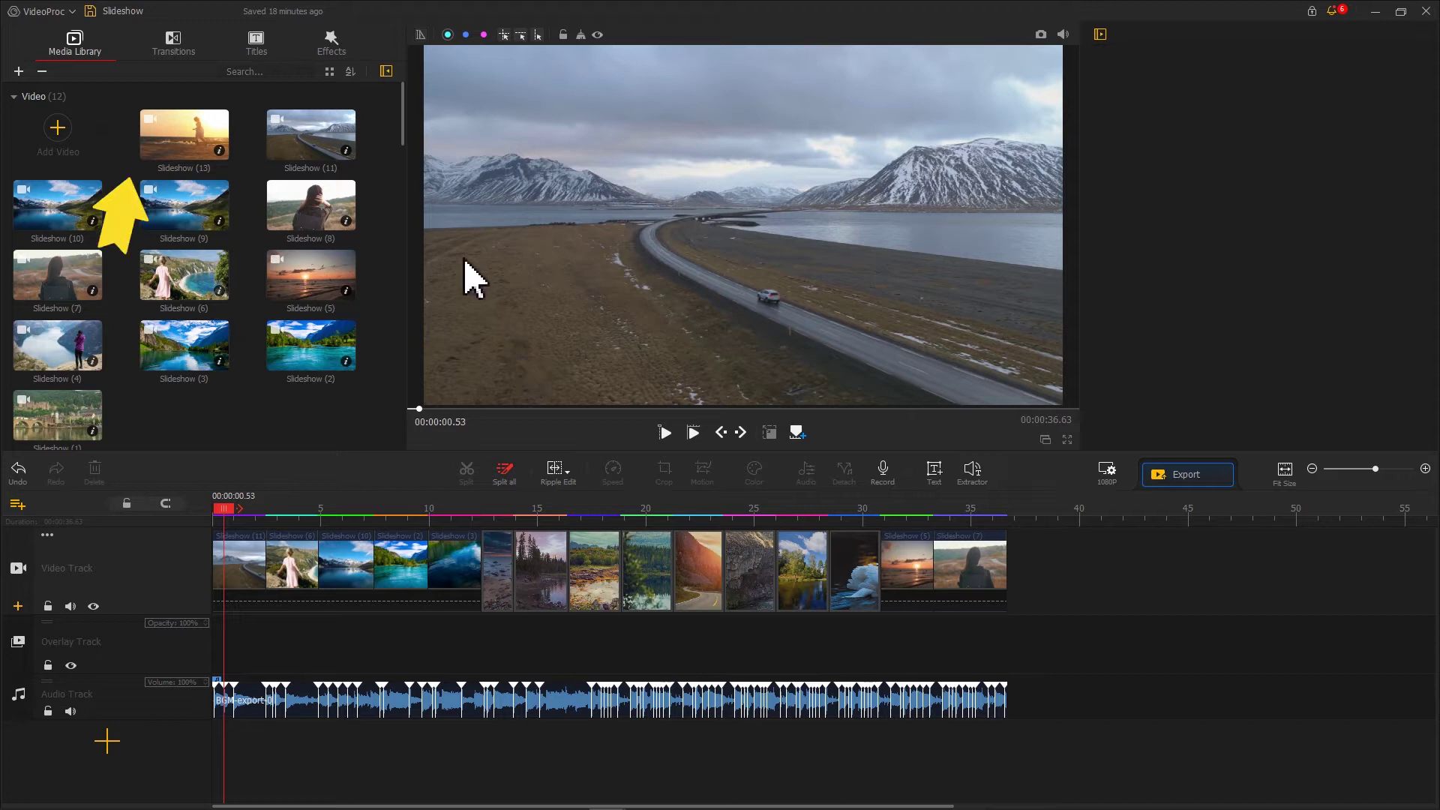
Preview Dissolve and Linear Blur, then place Linear Blur between the first two clips.
{"action": "left_click", "coordinate": [184, 50]}
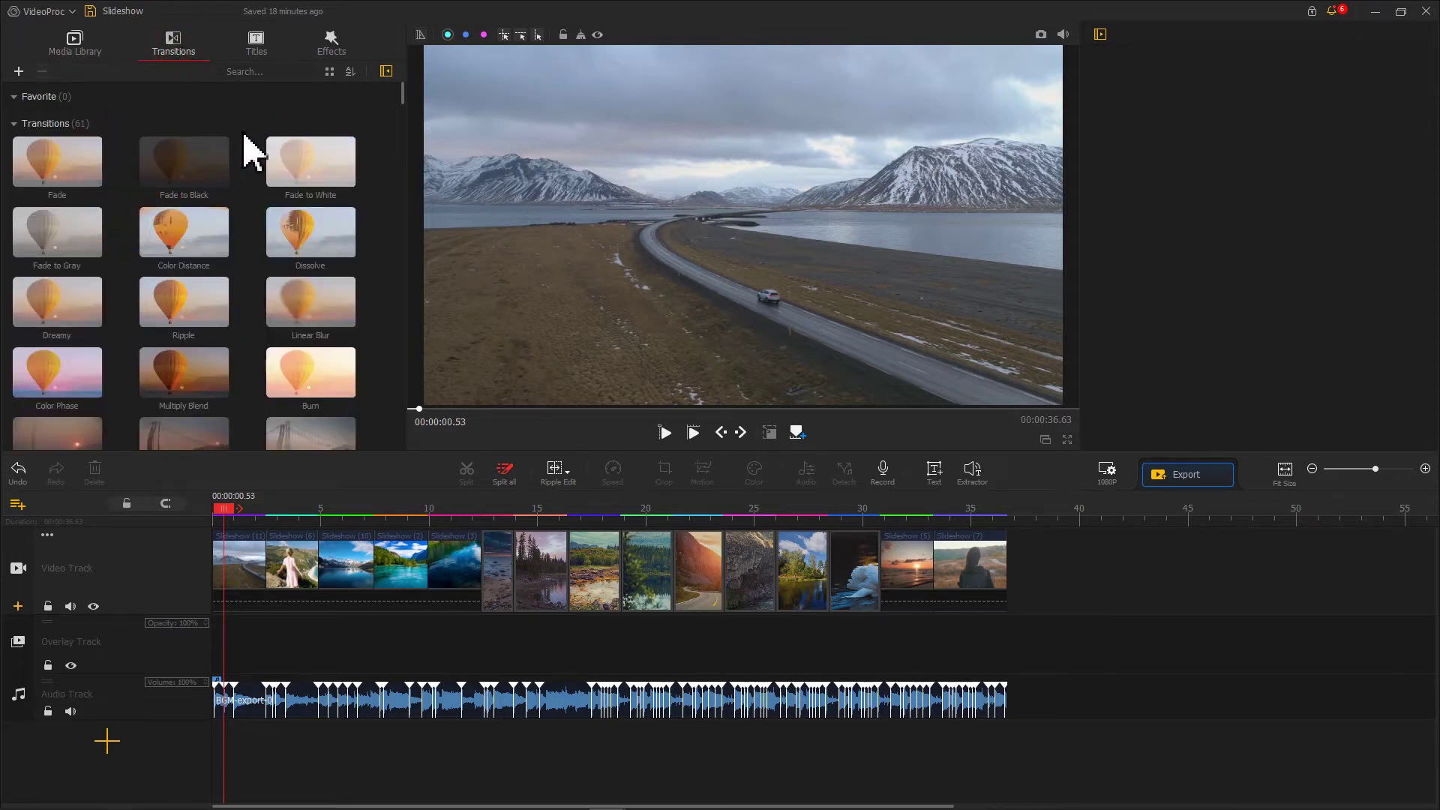
{"action": "left_click", "coordinate": [308, 229]}
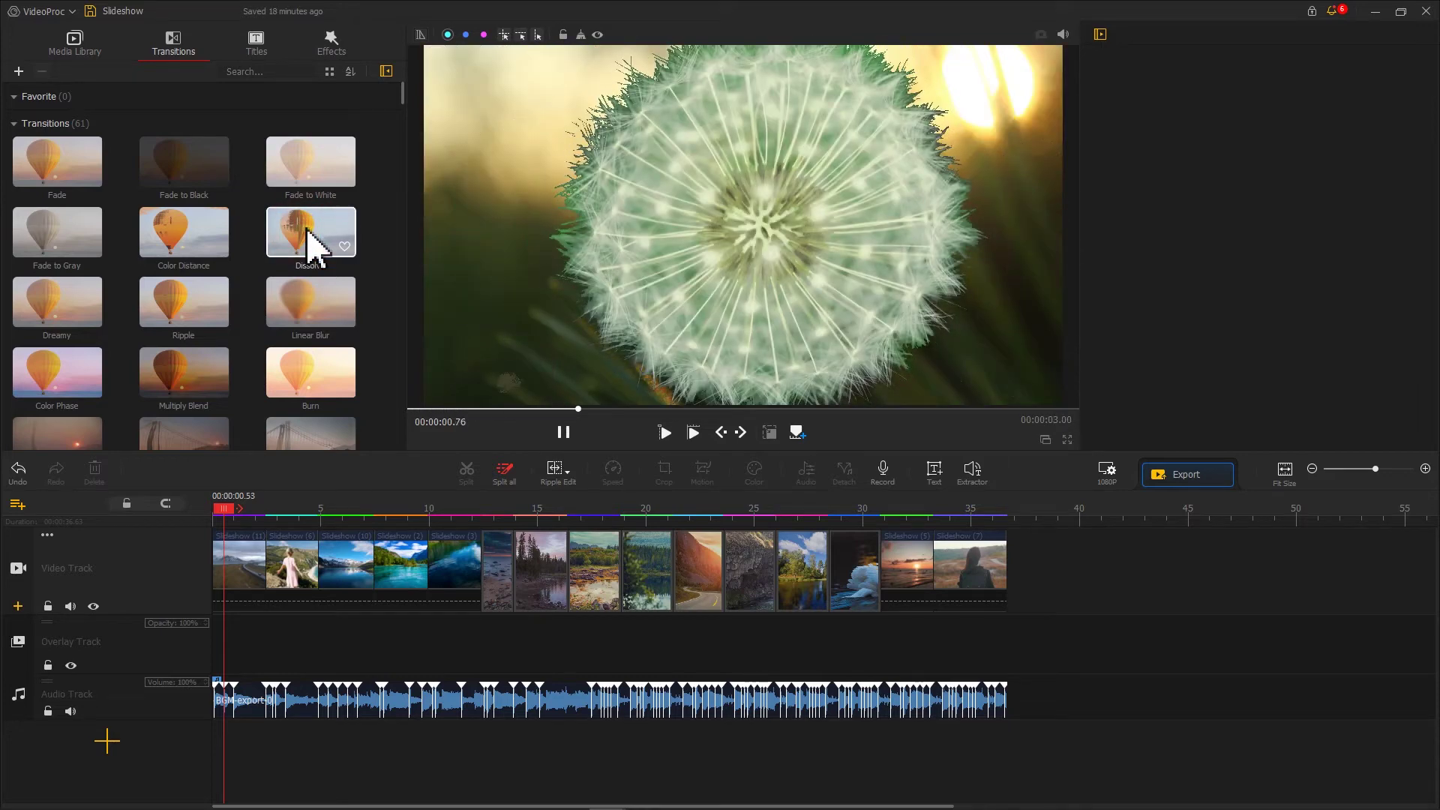
{"action": "scroll", "coordinate": [307, 233], "scroll_direction": "down", "scroll_amount": 1}
{"action": "left_click", "coordinate": [319, 277]}
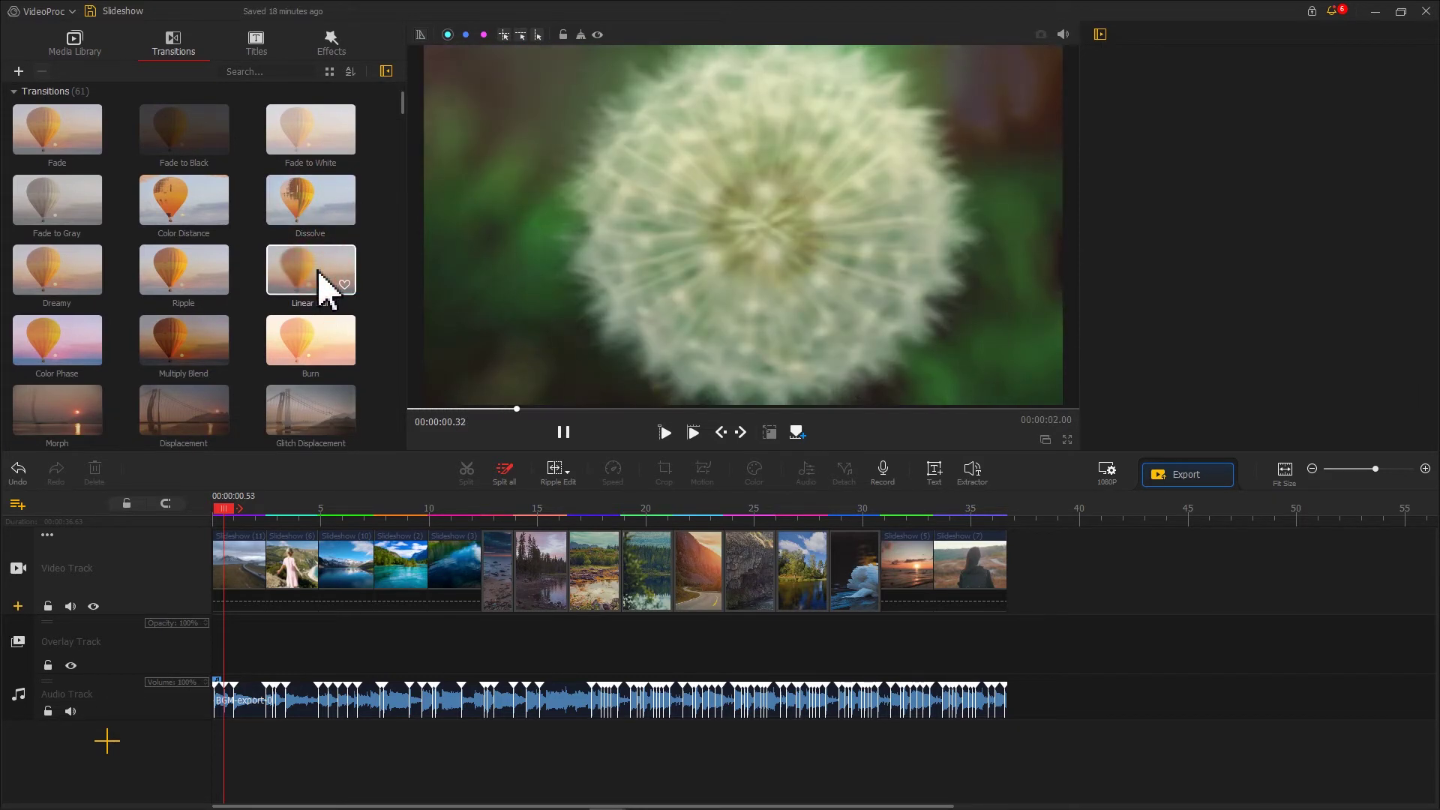
{"action": "left_click_drag", "start_coordinate": [317, 271], "coordinate": [261, 567]}
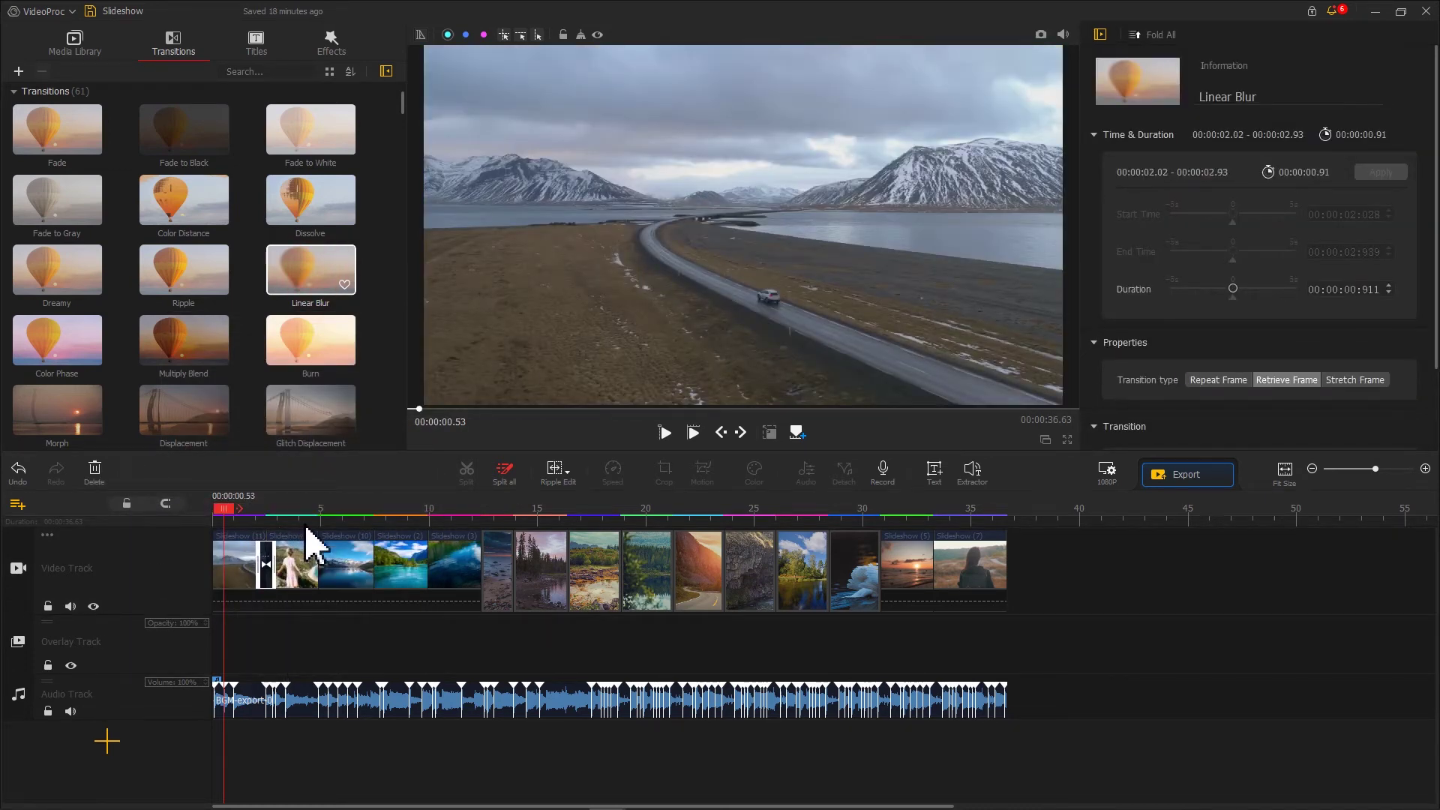
Add Linear Blur, Multiply Blend, Color Phase and Displacement at the next clip junctions.
{"action": "scroll", "coordinate": [330, 536], "scroll_direction": "up", "scroll_amount": 2}
{"action": "left_click_drag", "start_coordinate": [310, 270], "coordinate": [367, 563]}
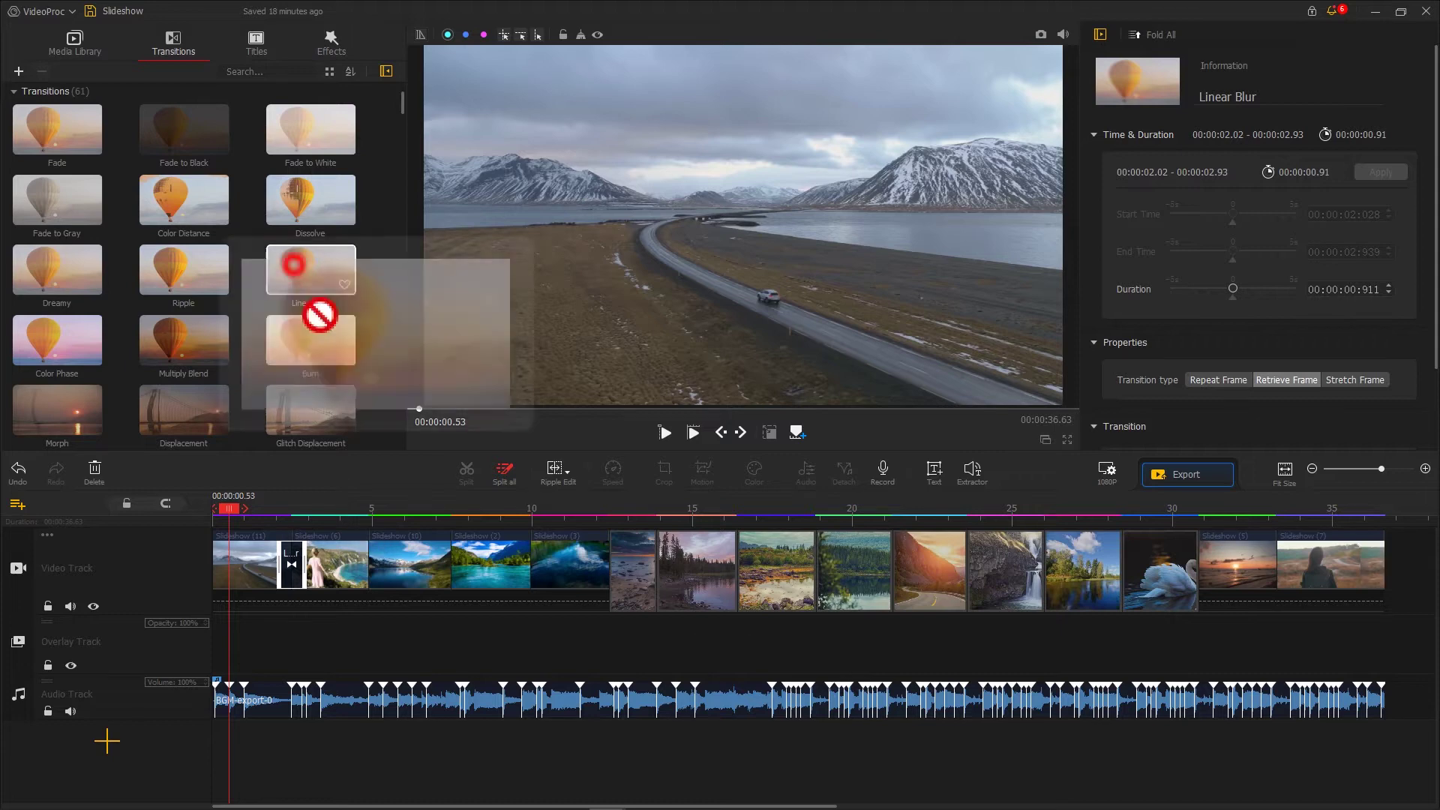
{"action": "left_click_drag", "start_coordinate": [184, 340], "coordinate": [457, 564]}
{"action": "mouse_move", "coordinate": [57, 340]}
{"action": "left_mouse_down"}
{"action": "mouse_move", "coordinate": [581, 592]}
{"action": "mouse_move", "coordinate": [530, 574]}
{"action": "left_mouse_up"}
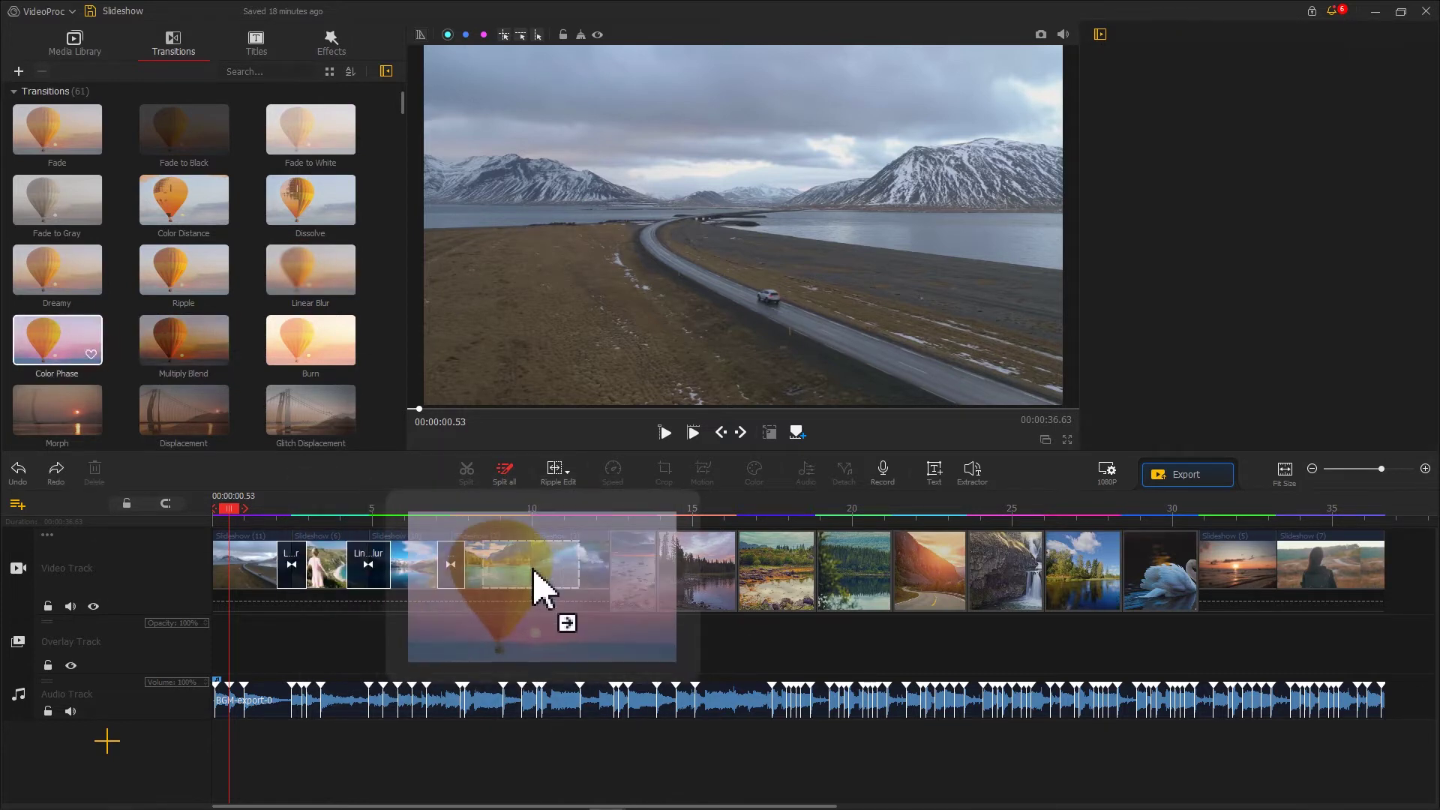
{"action": "left_click_drag", "start_coordinate": [184, 409], "coordinate": [656, 574]}
Add two more transitions and Wipe Up between the following clips.
{"action": "scroll", "coordinate": [322, 393], "scroll_direction": "down", "scroll_amount": 1}
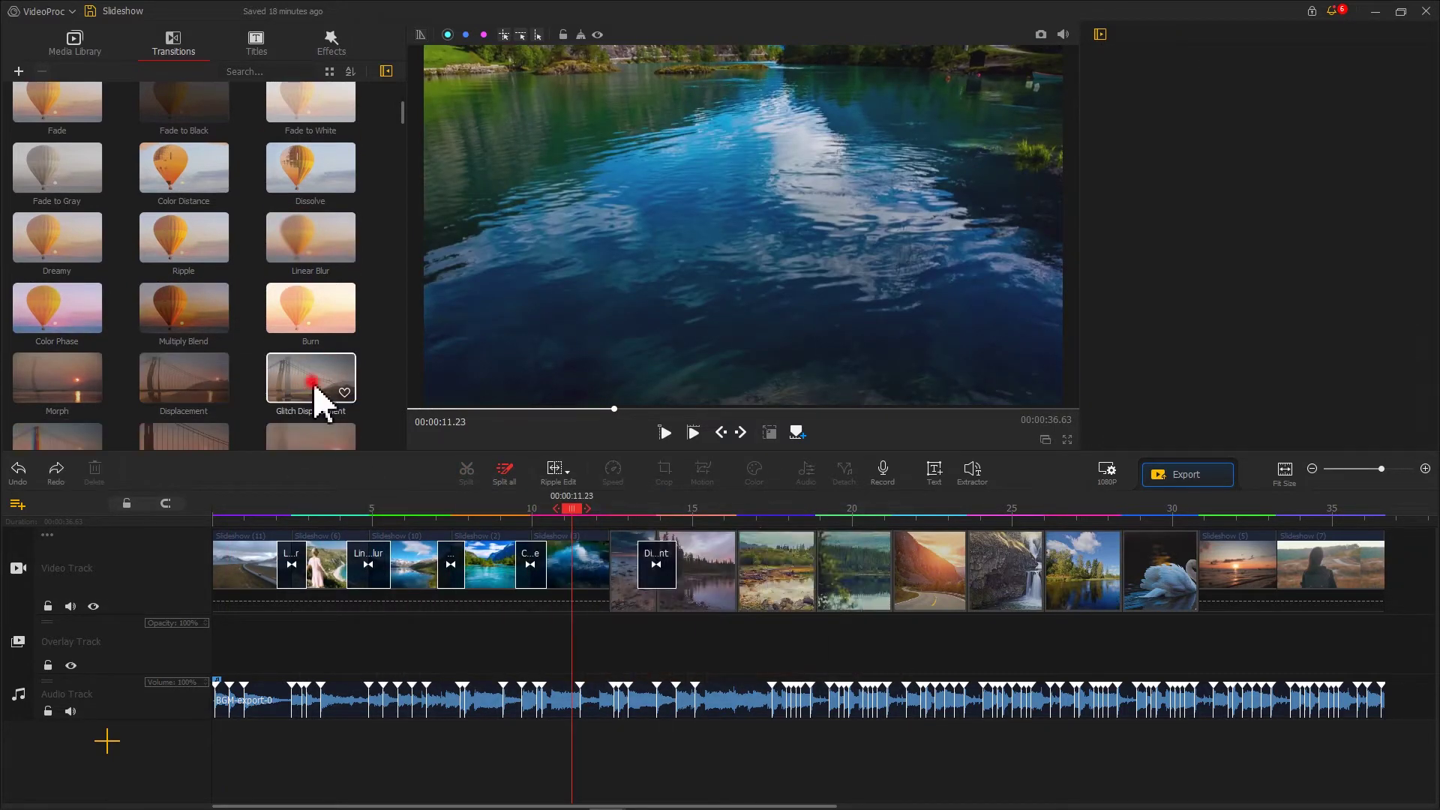
{"action": "left_click_drag", "start_coordinate": [322, 394], "coordinate": [736, 563]}
{"action": "scroll", "coordinate": [225, 337], "scroll_direction": "down", "scroll_amount": 1}
{"action": "left_click_drag", "start_coordinate": [184, 350], "coordinate": [634, 570]}
{"action": "left_click_drag", "start_coordinate": [310, 420], "coordinate": [815, 570]}
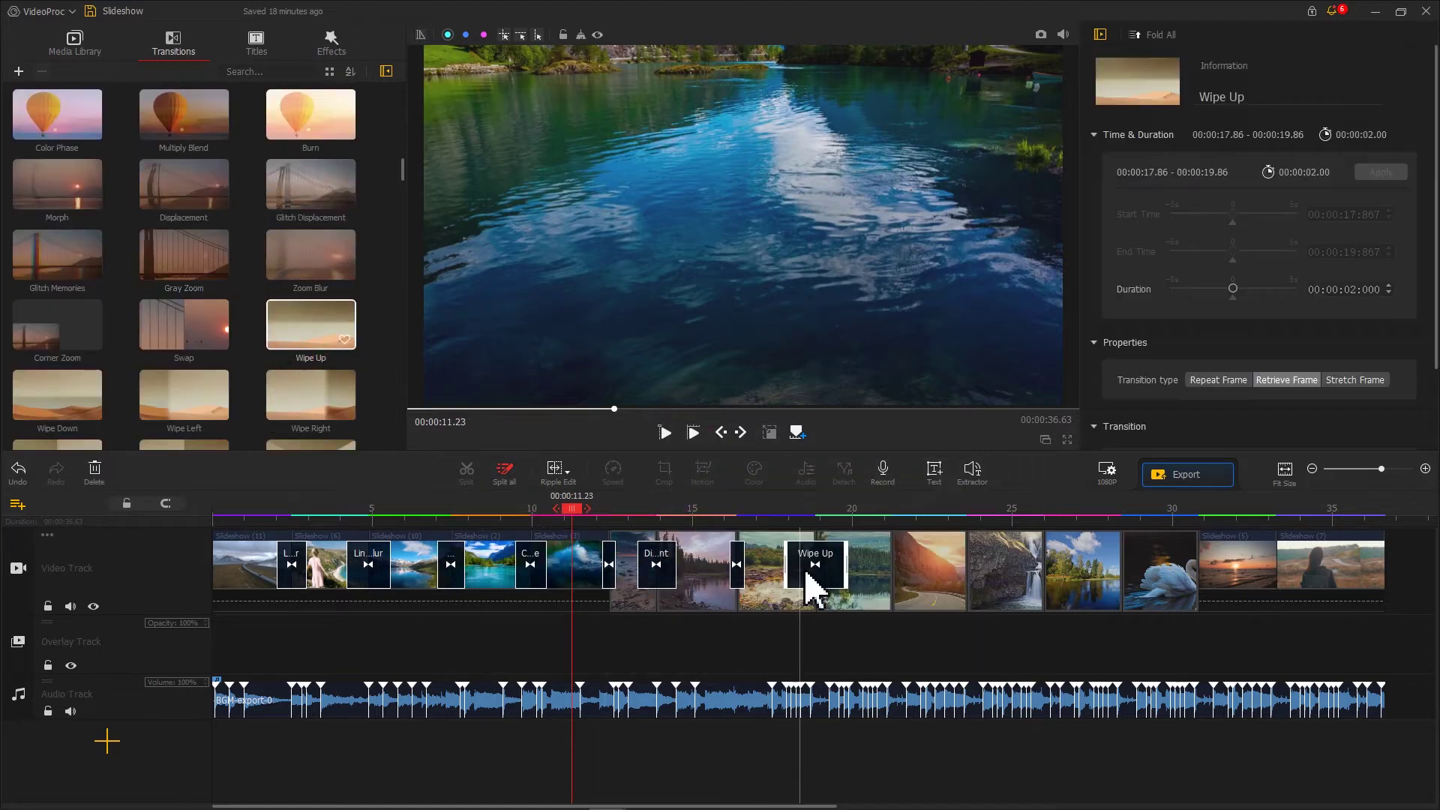
Add Swap, Corner Zoom and Clock Wipe R at the next clip junctions.
{"action": "scroll", "coordinate": [160, 231], "scroll_direction": "down", "scroll_amount": 3}
{"action": "left_click_drag", "start_coordinate": [180, 225], "coordinate": [896, 570]}
{"action": "scroll", "coordinate": [113, 225], "scroll_direction": "down", "scroll_amount": 1}
{"action": "left_click", "coordinate": [52, 142]}
{"action": "left_click_drag", "start_coordinate": [56, 165], "coordinate": [968, 566]}
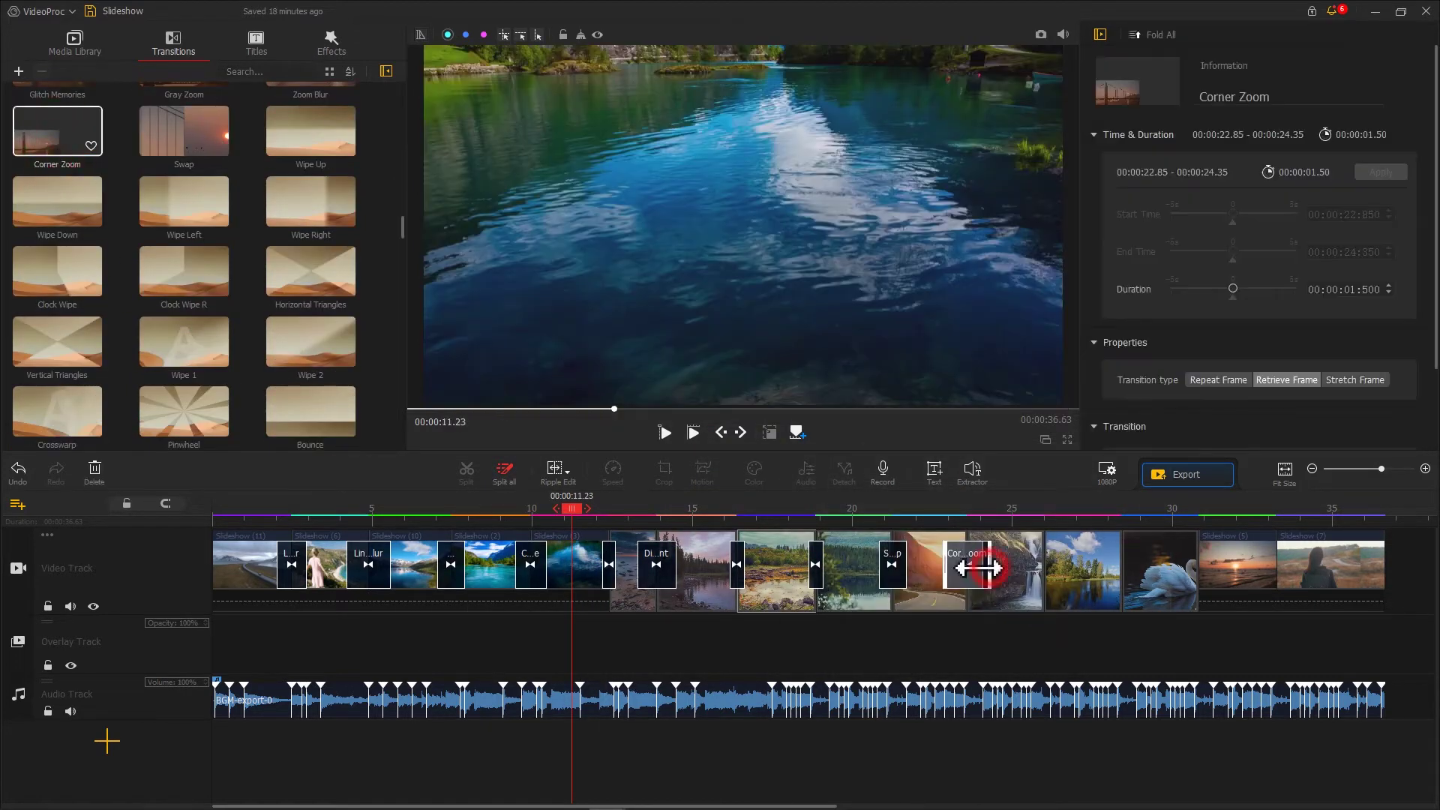
{"action": "left_click_drag", "start_coordinate": [184, 277], "coordinate": [1044, 566]}
Add Bounce and two more transitions at the final junctions, then select the first Linear Blur.
{"action": "scroll", "coordinate": [184, 277], "scroll_direction": "down", "scroll_amount": 1}
{"action": "left_click_drag", "start_coordinate": [310, 346], "coordinate": [1147, 581]}
{"action": "left_click_drag", "start_coordinate": [310, 416], "coordinate": [1200, 570]}
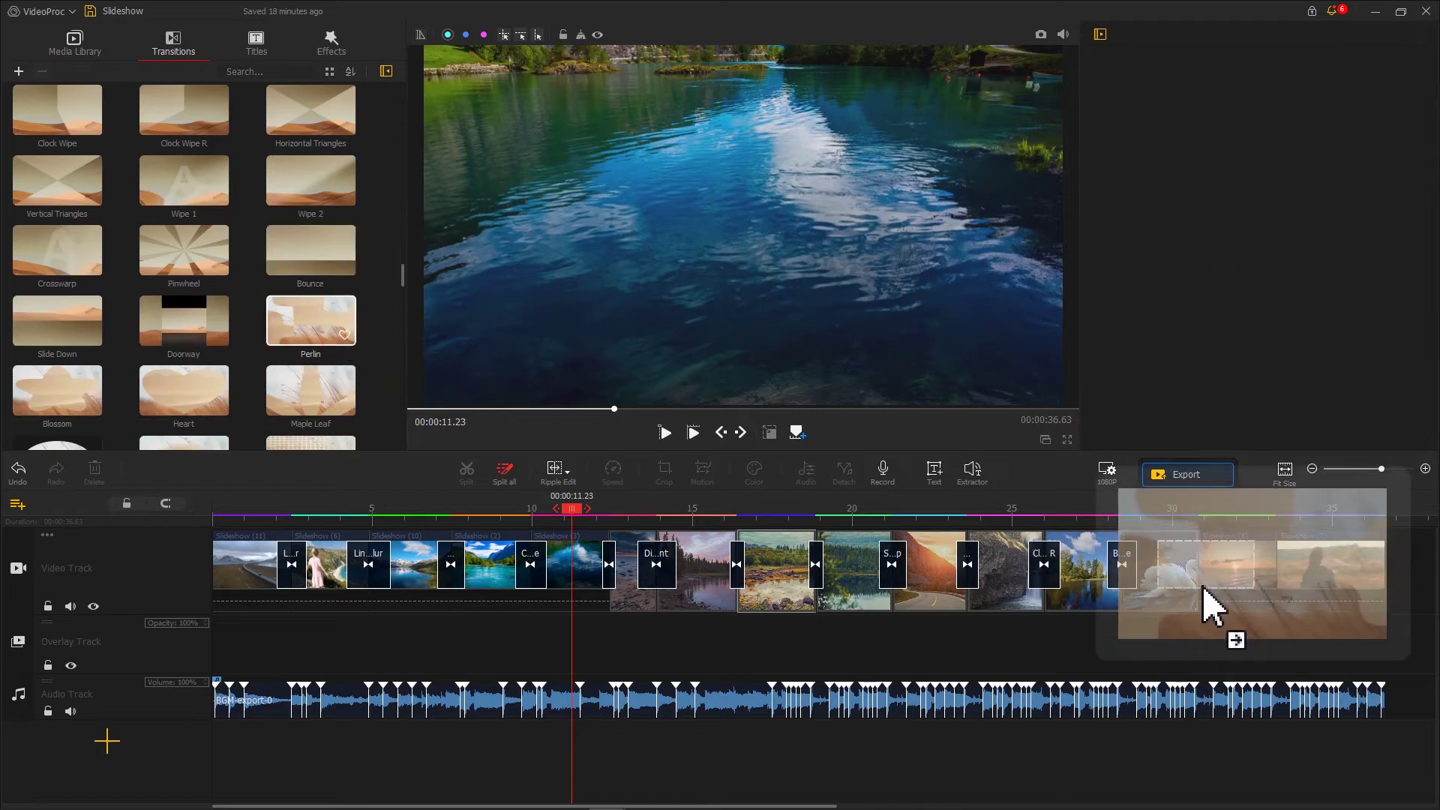
{"action": "scroll", "coordinate": [184, 262], "scroll_direction": "down", "scroll_amount": 3}
{"action": "left_click_drag", "start_coordinate": [310, 337], "coordinate": [1283, 578]}
{"action": "left_click", "coordinate": [247, 570]}
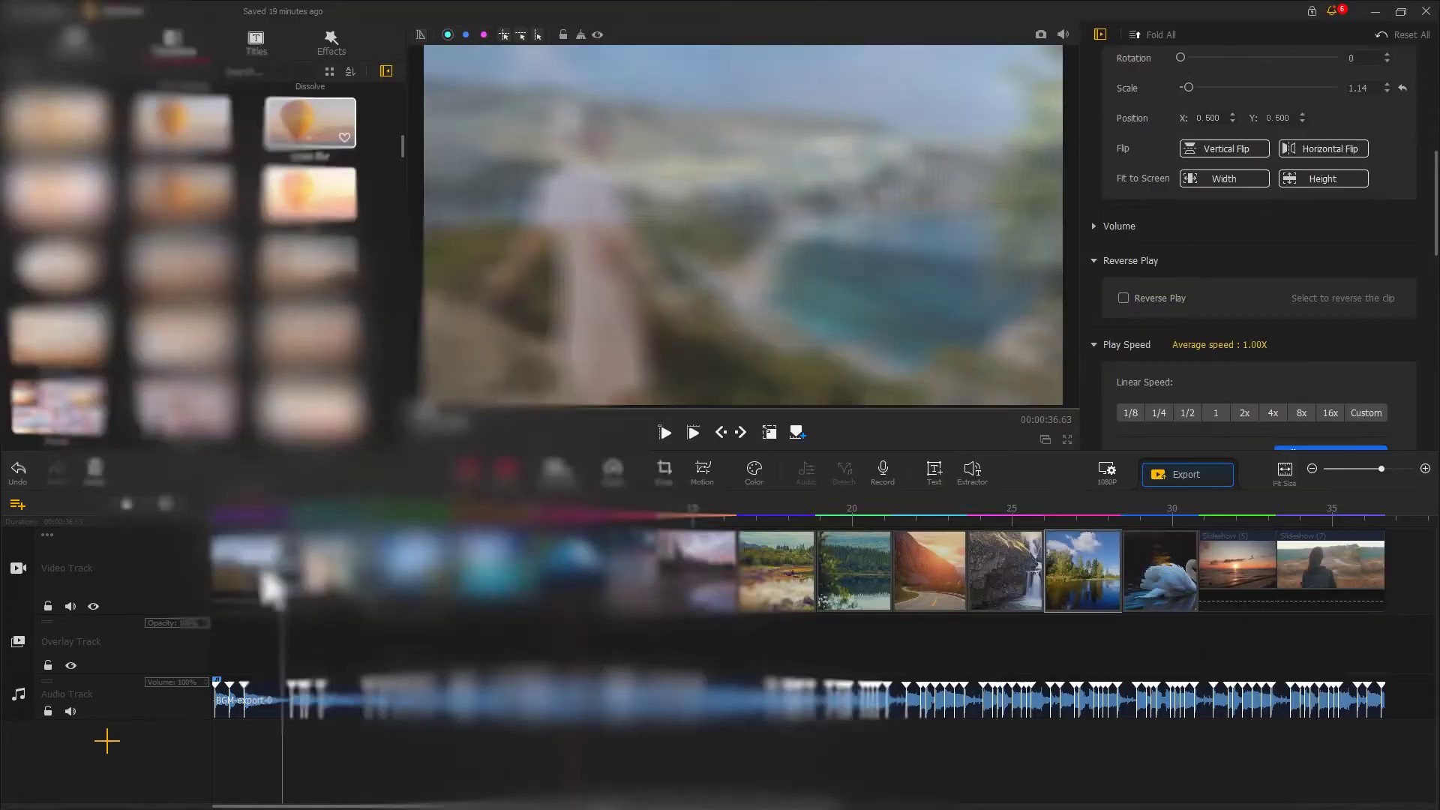
Batch-add the Linear Blur transition after every clip on the video track.
{"action": "left_click", "coordinate": [291, 564]}
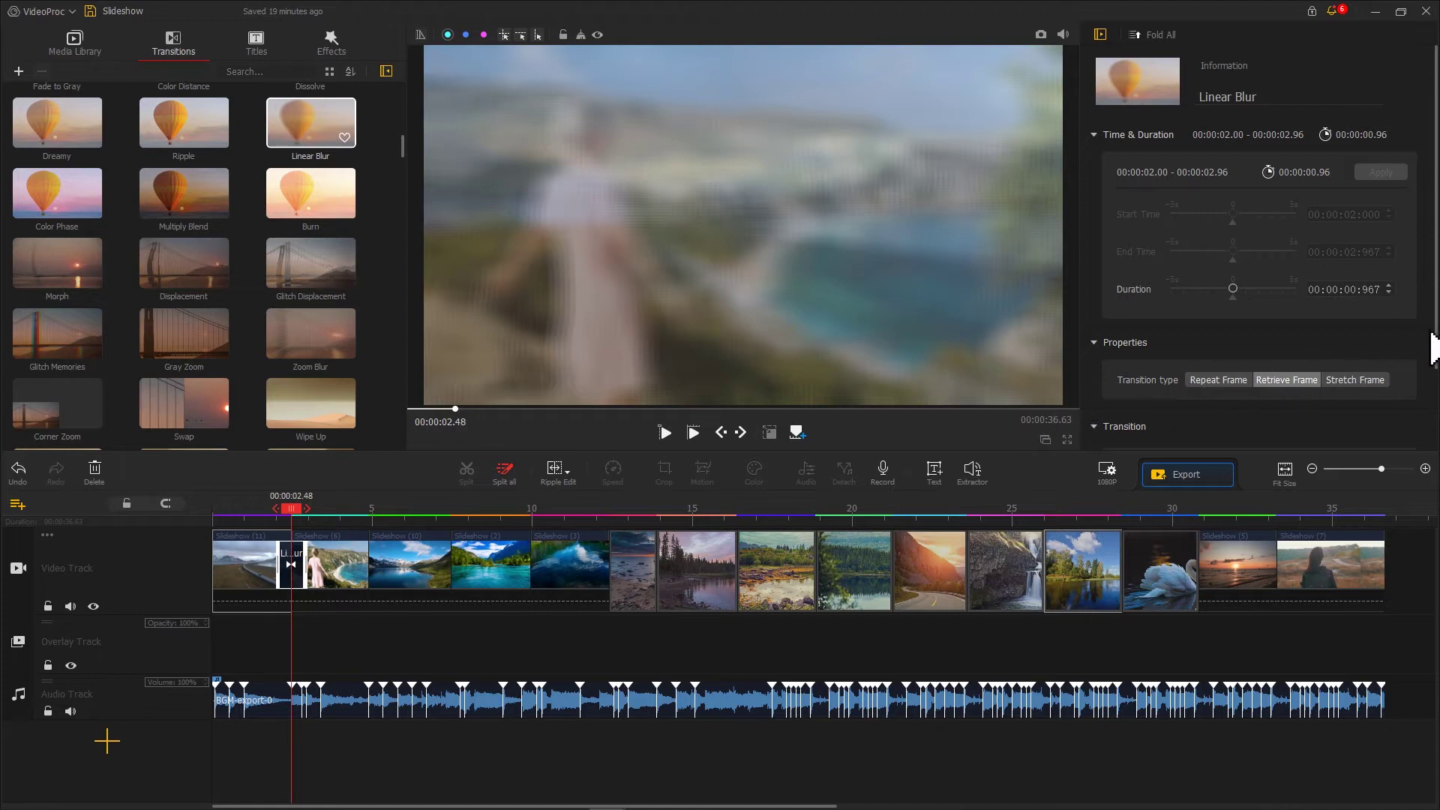
{"action": "left_click_drag", "start_coordinate": [1432, 326], "coordinate": [1432, 405]}
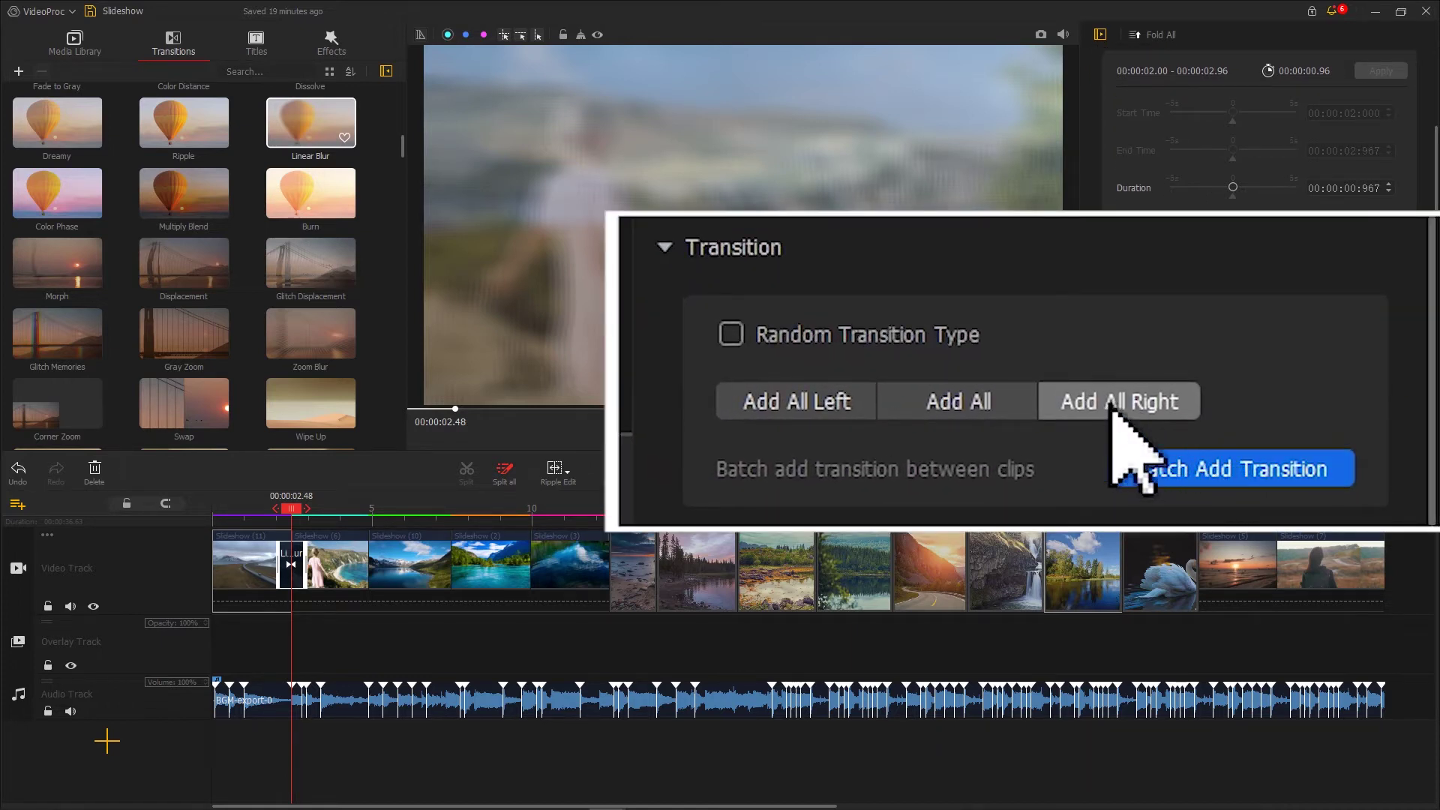
{"action": "left_click", "coordinate": [1115, 406]}
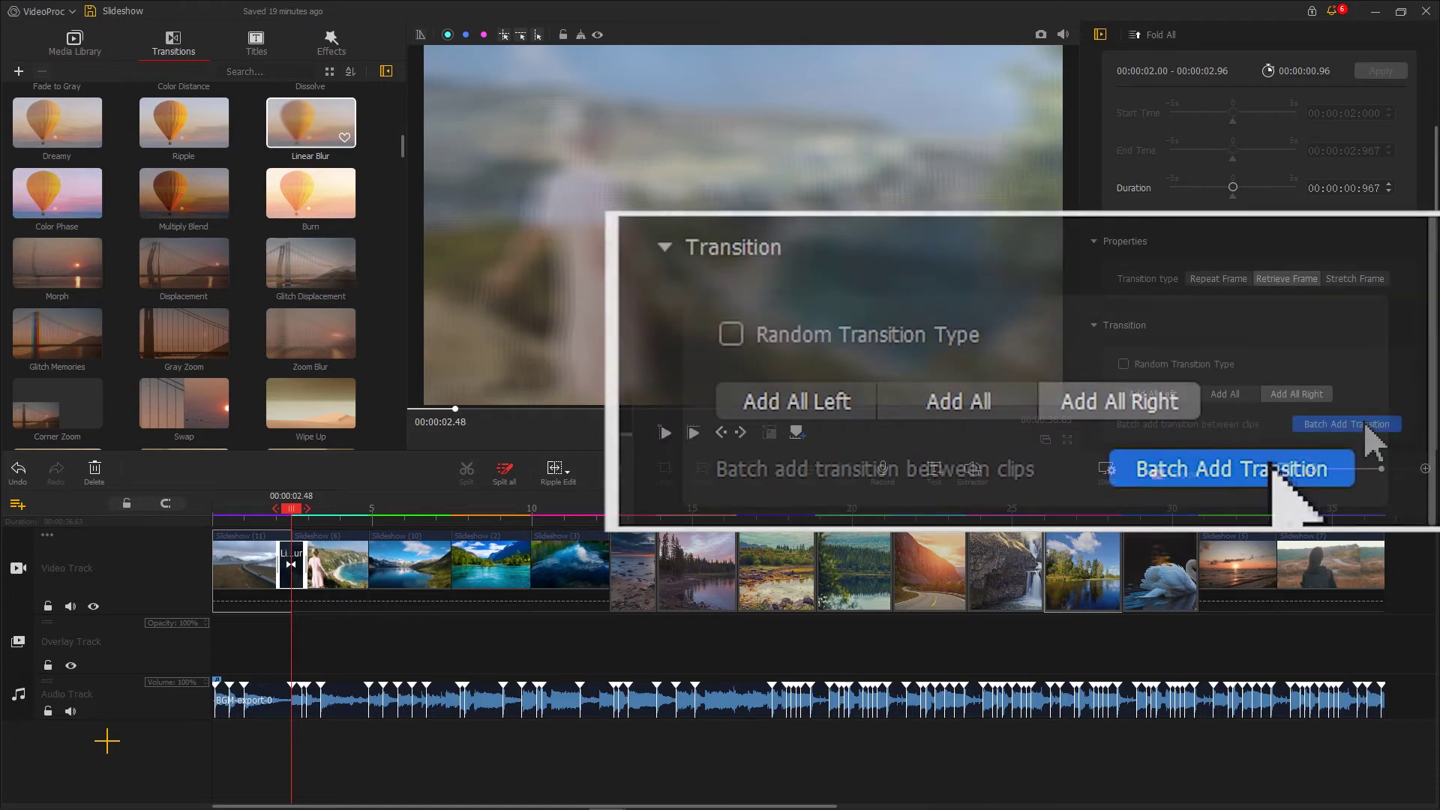
{"action": "left_click", "coordinate": [1361, 421]}
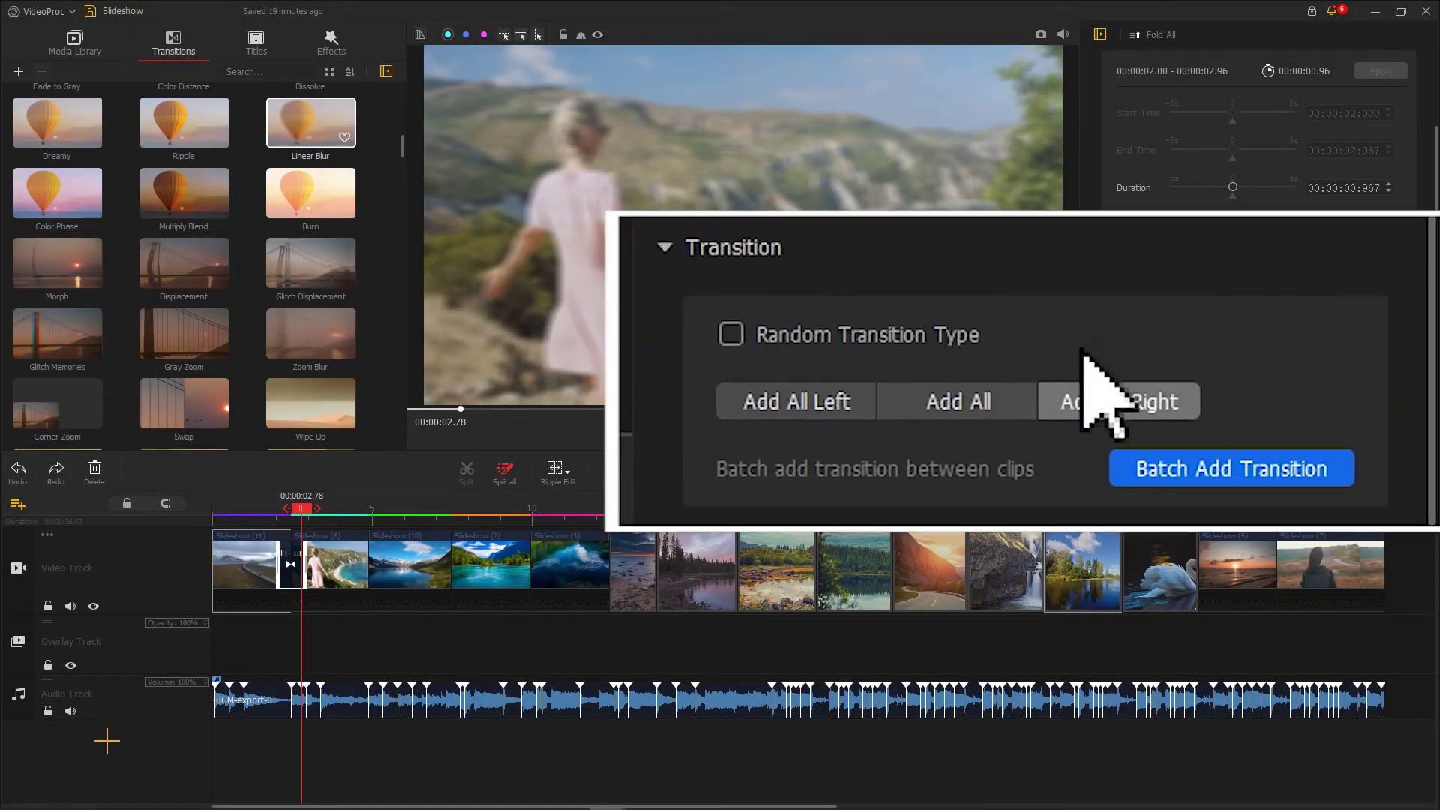
Re-add the batch transitions with random types, then play the slideshow to preview them.
{"action": "left_click", "coordinate": [962, 333]}
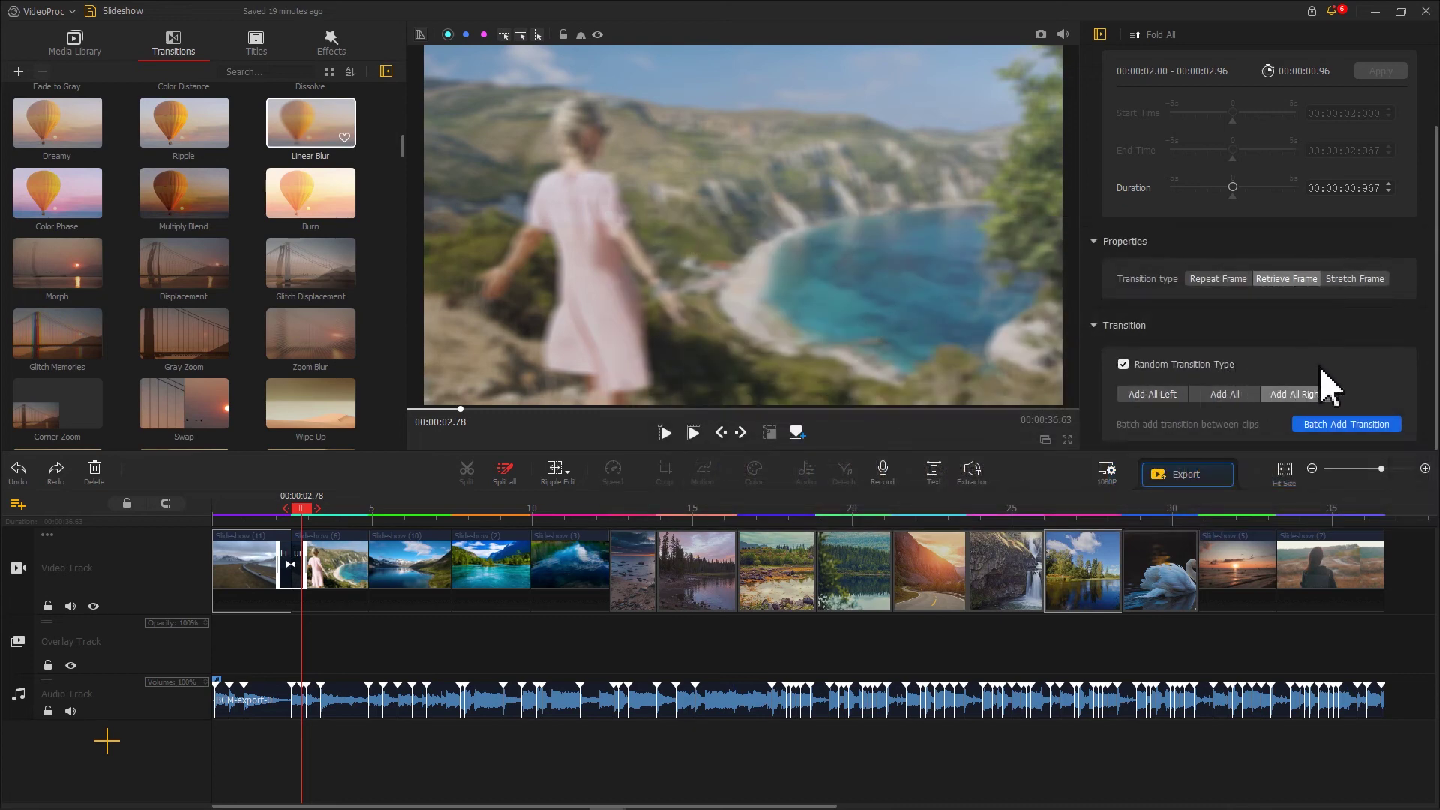
{"action": "left_click", "coordinate": [1364, 424]}
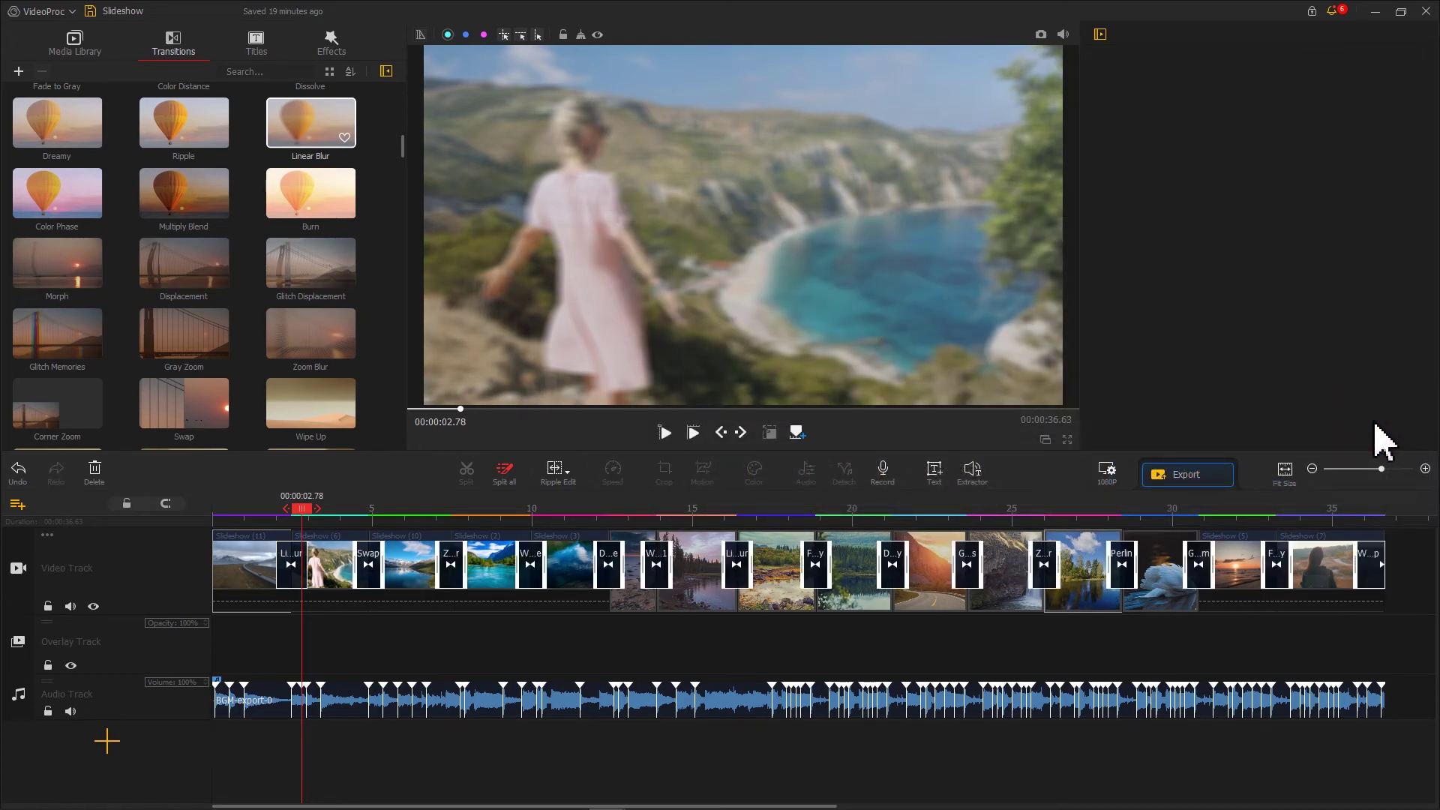
{"action": "left_click", "coordinate": [713, 642]}
{"action": "key", "text": "space"}
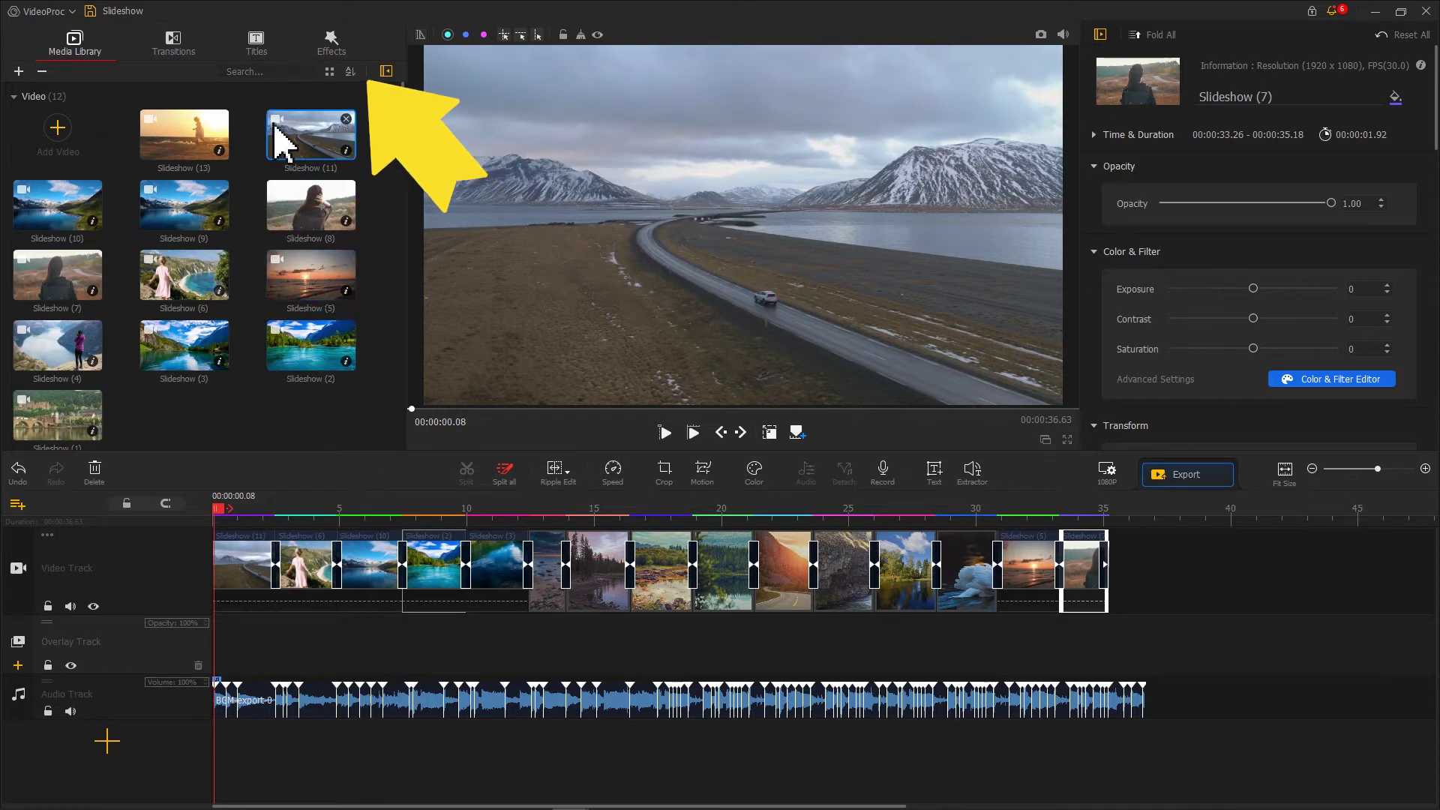
Place the Credit 3 title at the slideshow start and extend the first clip to about five seconds.
{"action": "left_click", "coordinate": [257, 54]}
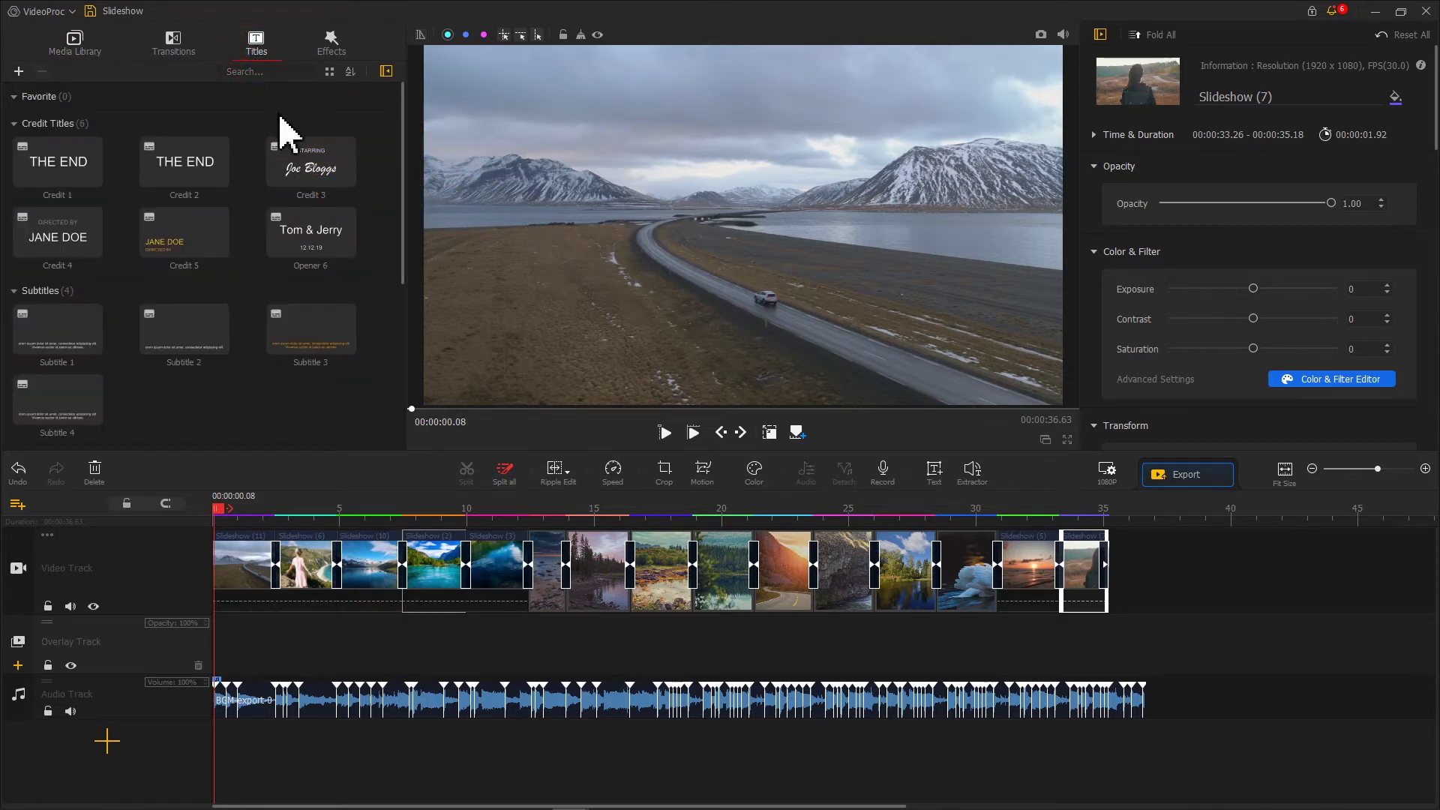
{"action": "left_click", "coordinate": [306, 182]}
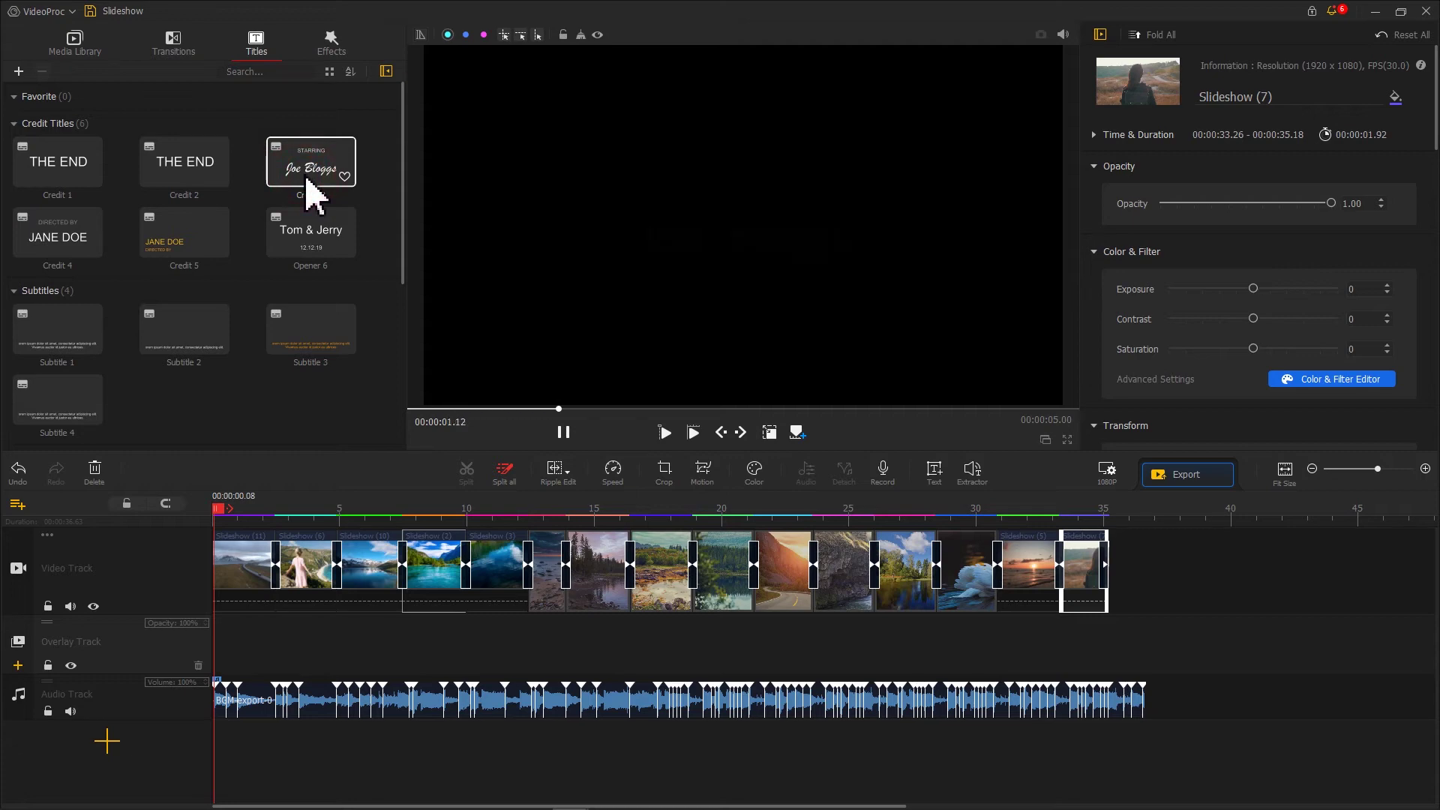
{"action": "mouse_move", "coordinate": [309, 194]}
{"action": "left_mouse_down"}
{"action": "mouse_move", "coordinate": [225, 660]}
{"action": "mouse_move", "coordinate": [224, 645]}
{"action": "left_mouse_up"}
{"action": "left_click", "coordinate": [274, 589]}
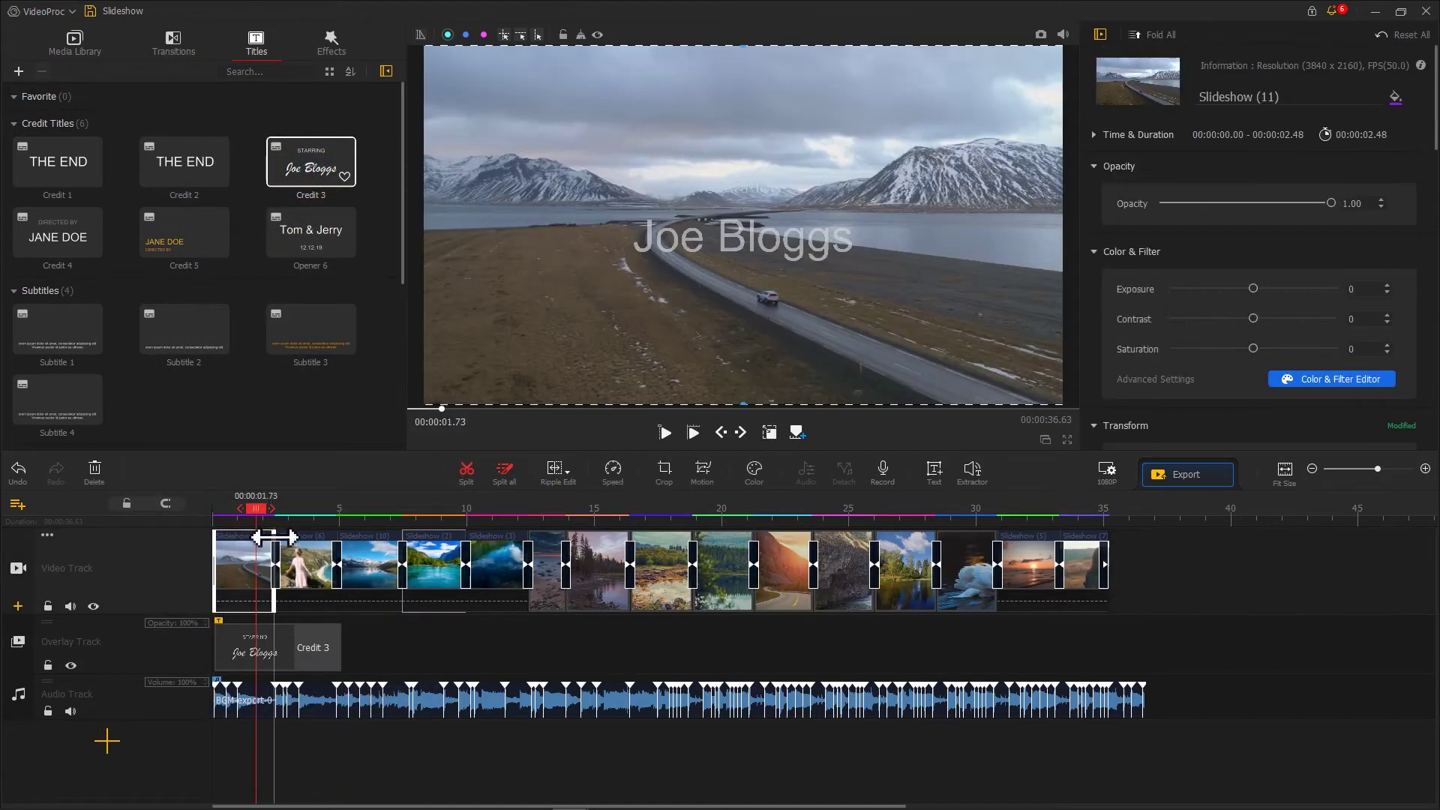
{"action": "left_click_drag", "start_coordinate": [273, 540], "coordinate": [339, 540]}
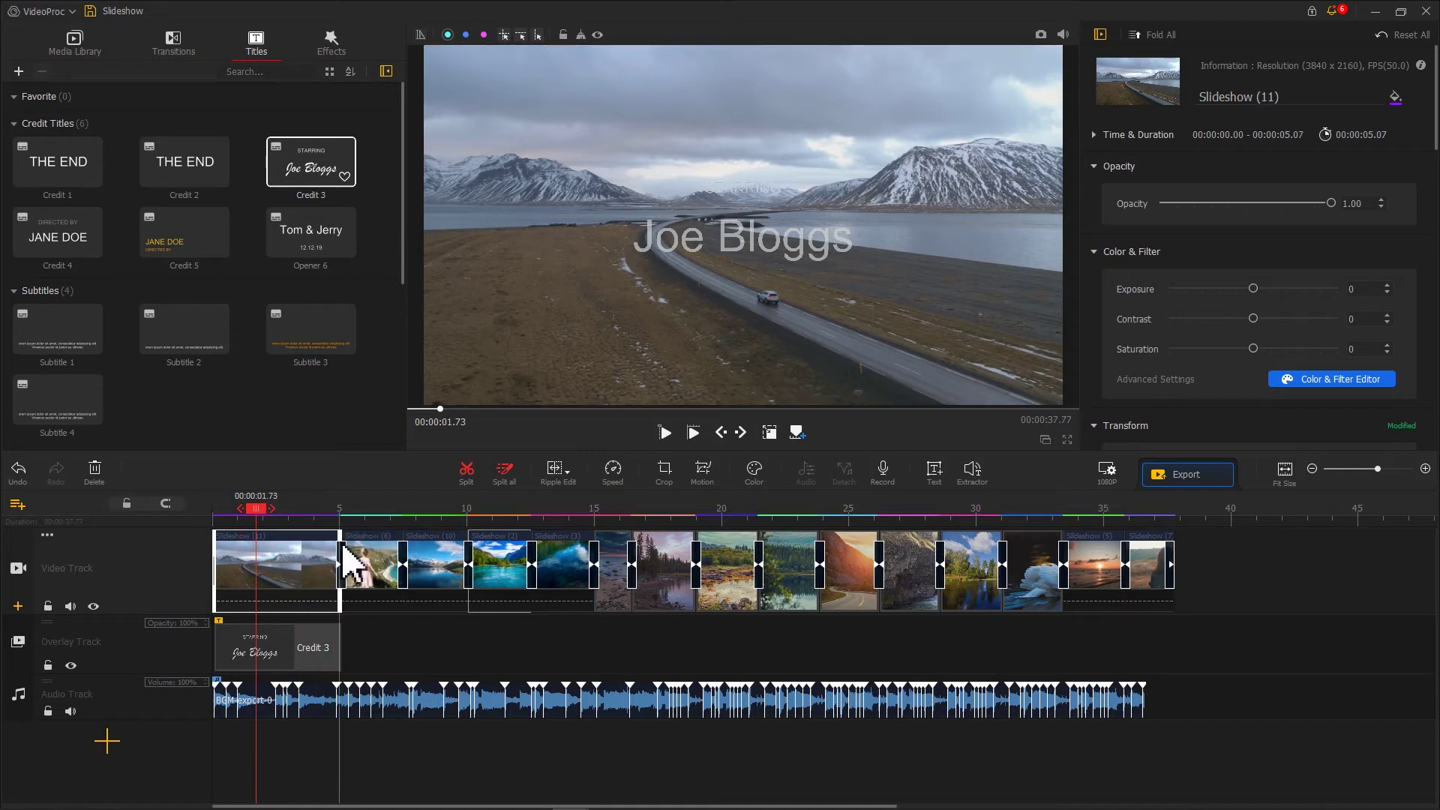
Change the title text to "It's a Journey" in AlphabetSoup Tilt BT, nudged slightly lower.
{"action": "left_click", "coordinate": [298, 641]}
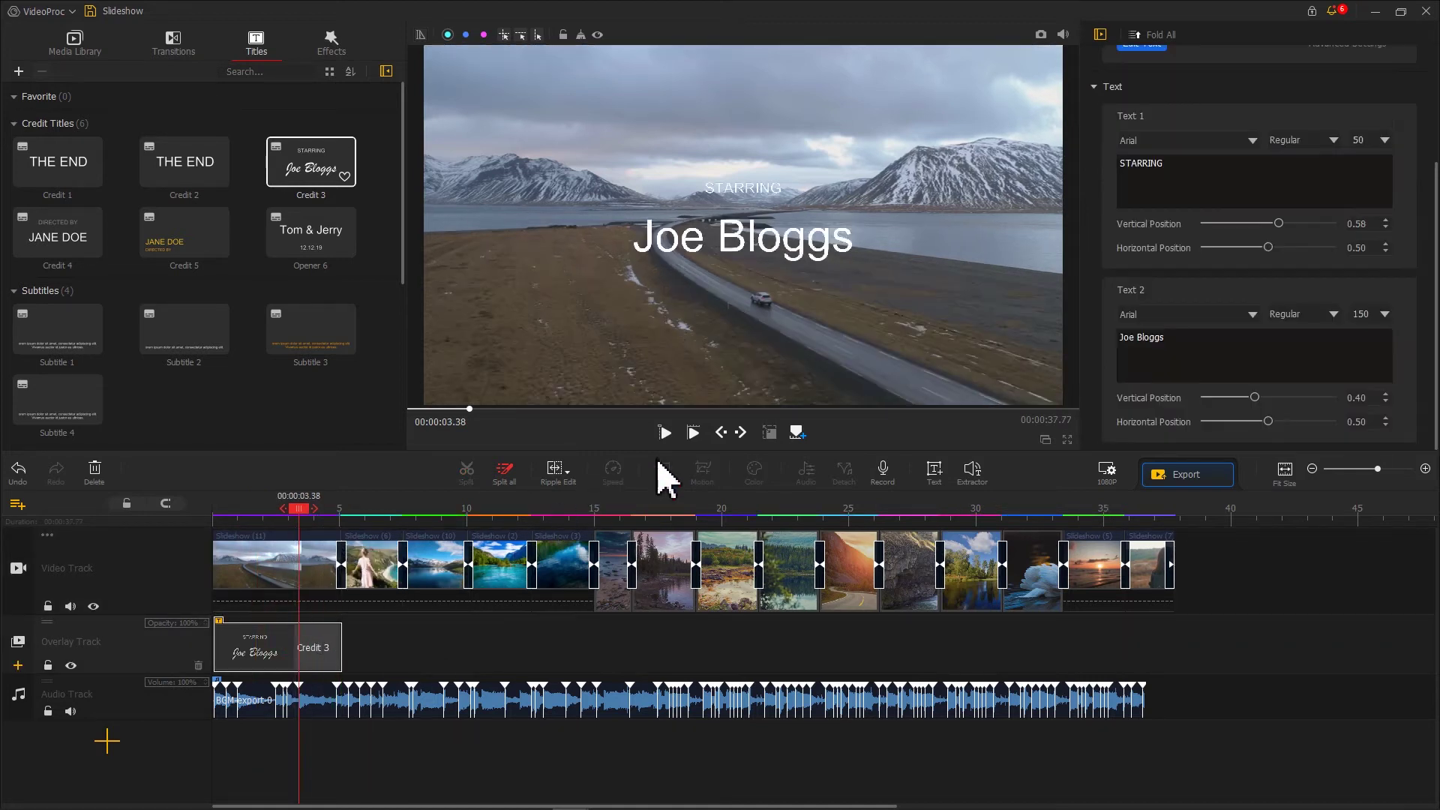
{"action": "triple_click", "coordinate": [1192, 345]}
{"action": "type", "text": "It's"}
{"action": "type", "text": "ey"}
{"action": "left_click", "coordinate": [1252, 314]}
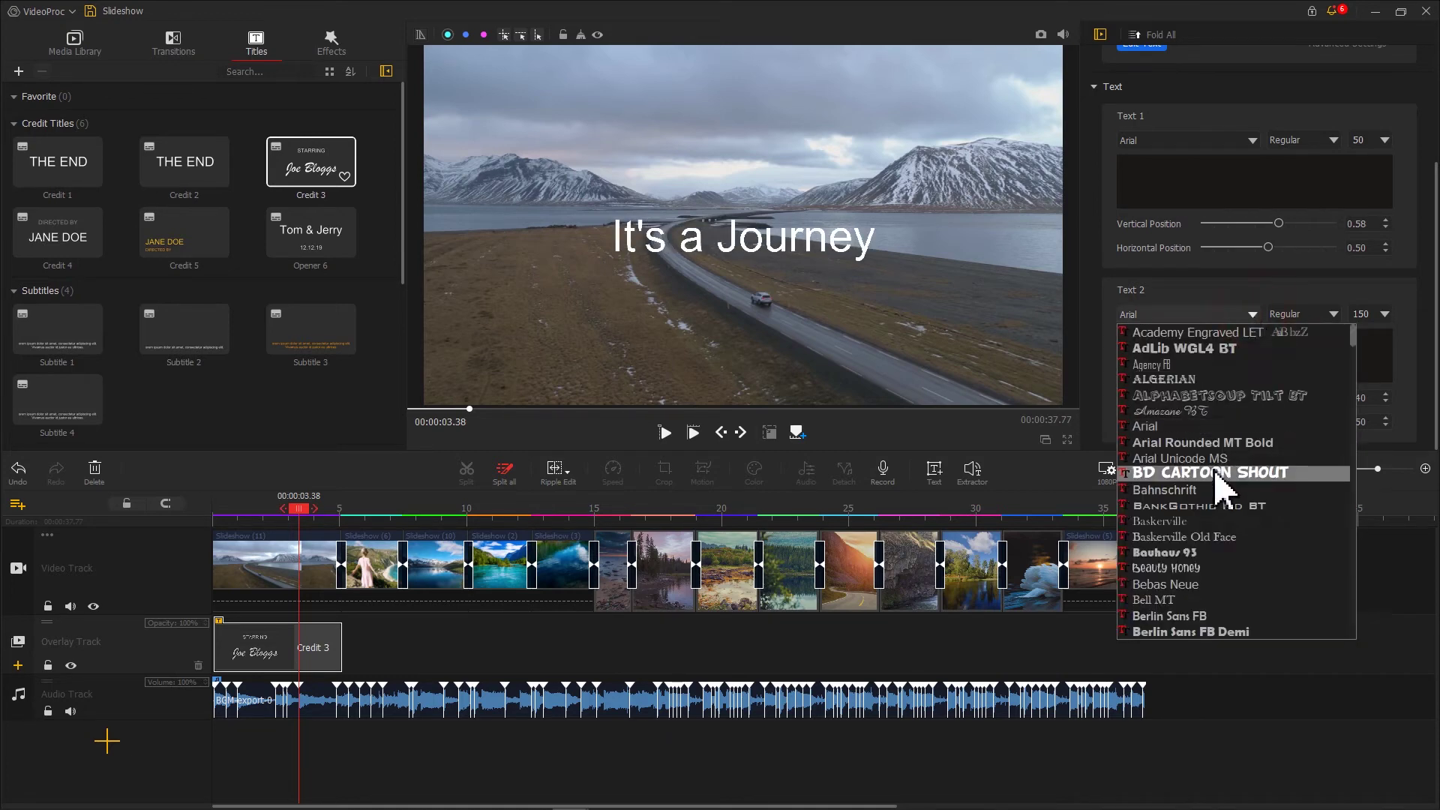
{"action": "left_click", "coordinate": [1215, 408]}
{"action": "left_click", "coordinate": [1384, 314]}
{"action": "left_click_drag", "start_coordinate": [1254, 398], "coordinate": [1266, 421]}
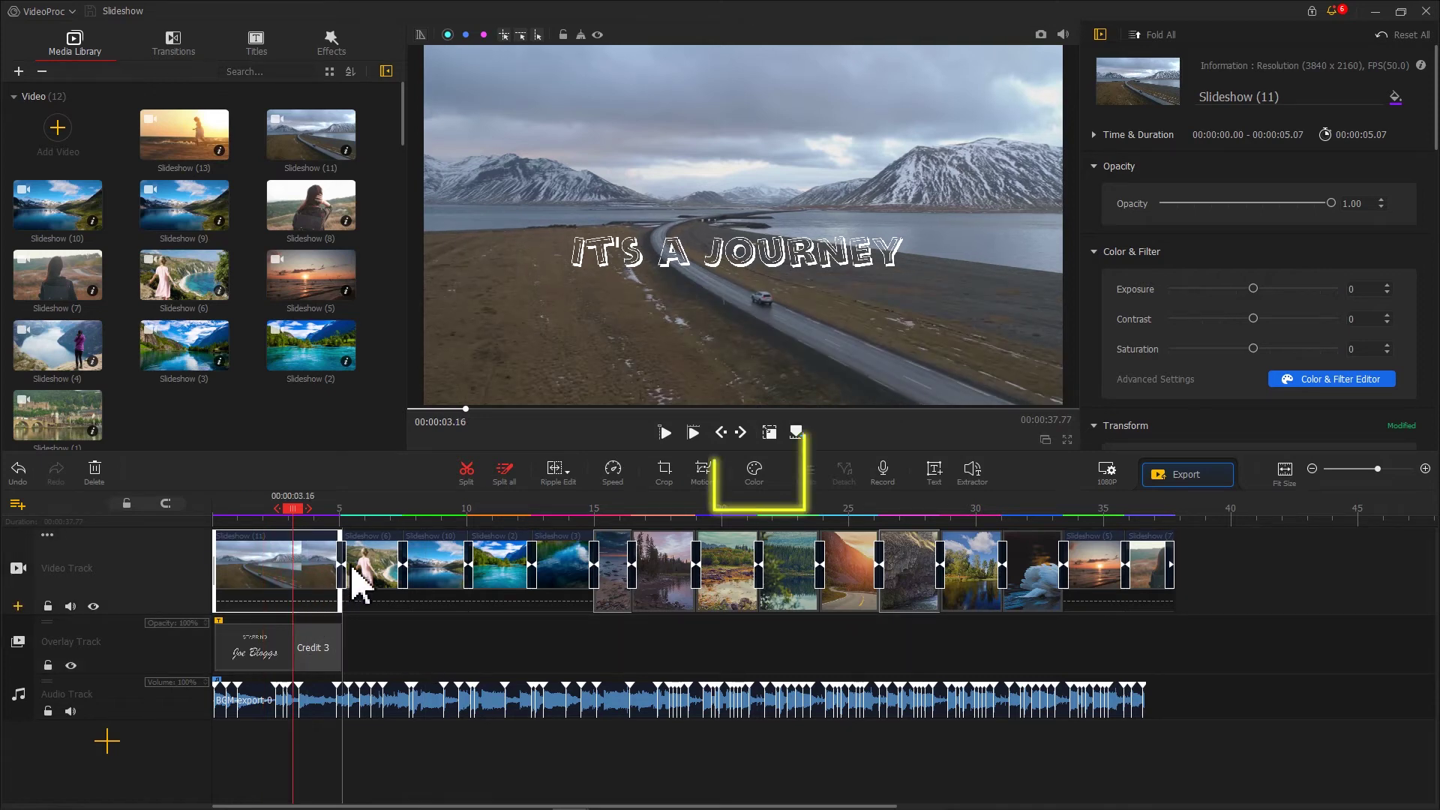
Lower the first clip's exposure, adjust highlights and shadows, and warm its temperature slightly.
{"action": "left_click", "coordinate": [753, 482]}
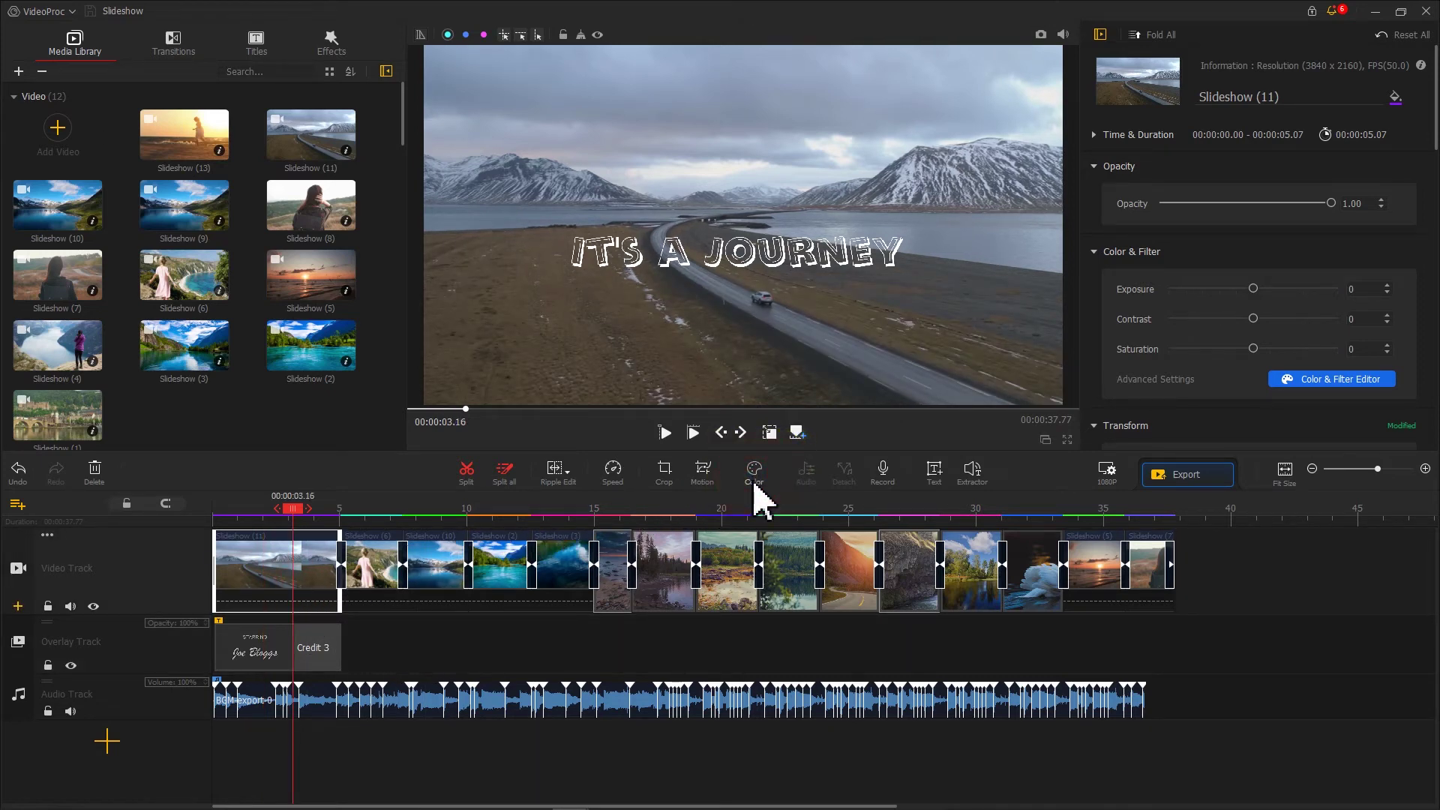
{"action": "left_click_drag", "start_coordinate": [1101, 327], "coordinate": [1127, 387]}
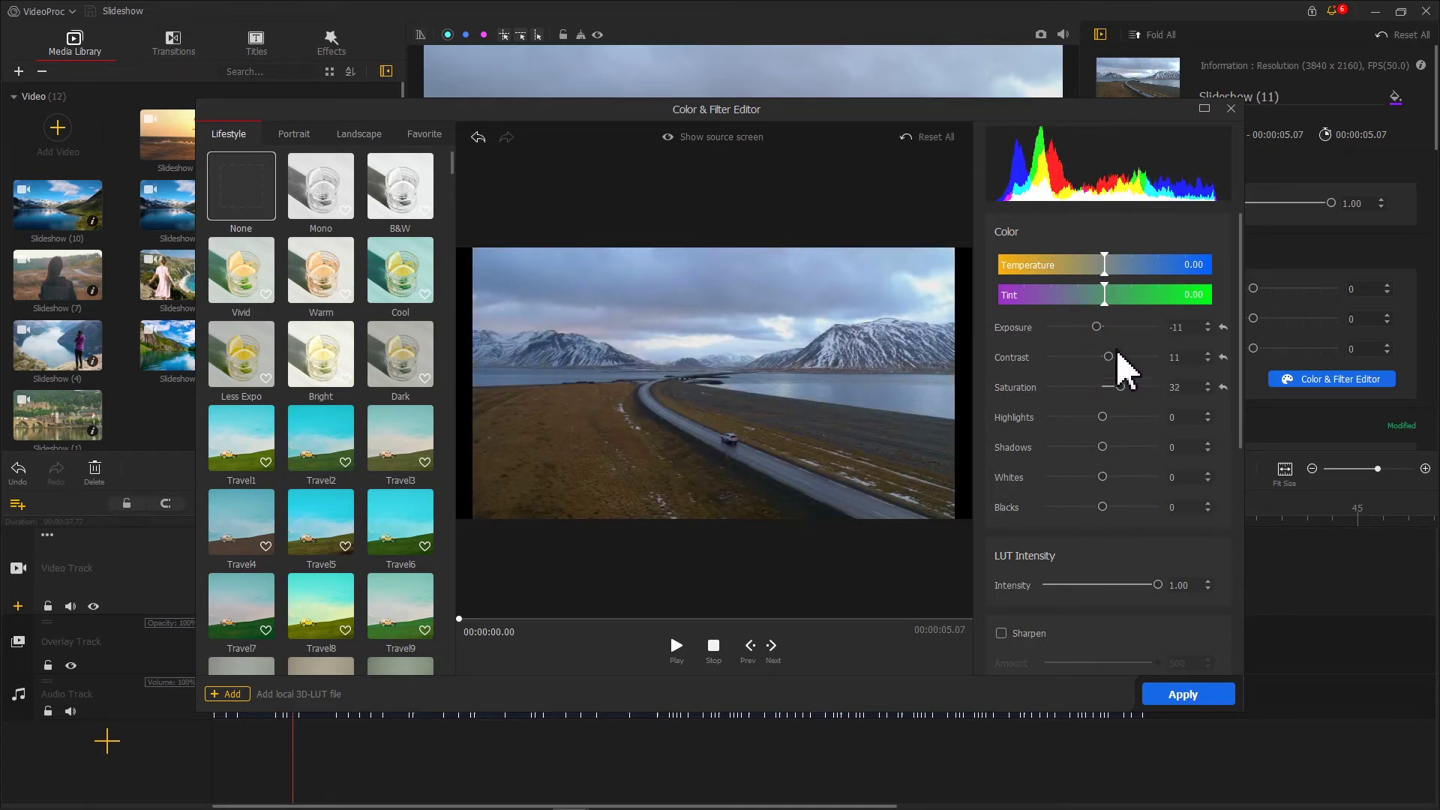
{"action": "mouse_move", "coordinate": [1102, 417]}
{"action": "left_mouse_down"}
{"action": "mouse_move", "coordinate": [1125, 417]}
{"action": "mouse_move", "coordinate": [1095, 447]}
{"action": "left_mouse_up"}
{"action": "left_click_drag", "start_coordinate": [1102, 477], "coordinate": [1104, 477]}
{"action": "left_click_drag", "start_coordinate": [1104, 265], "coordinate": [1107, 265]}
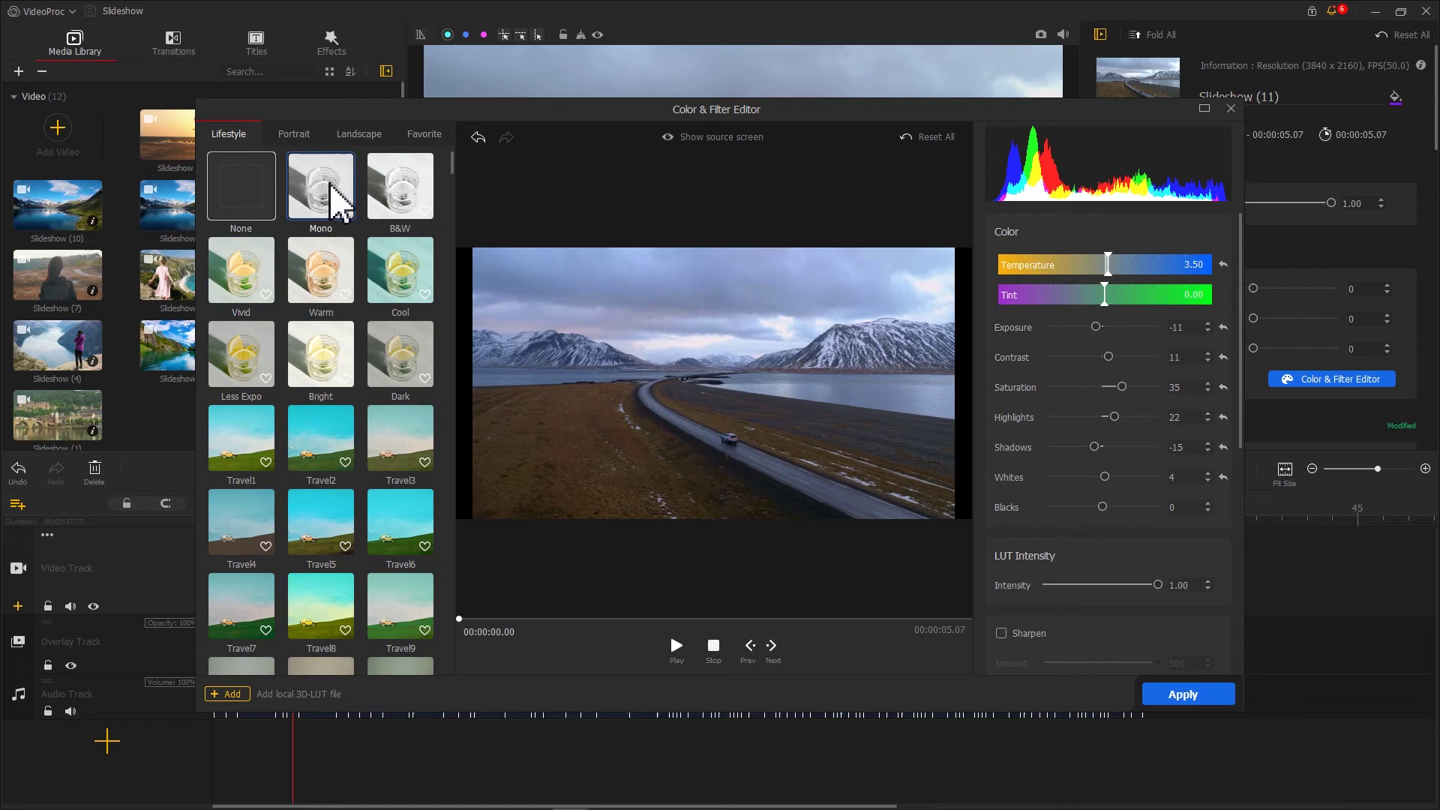
Compare the Cool, Vivid and Travel filters, then apply Vivid with the colour grade.
{"action": "left_click", "coordinate": [404, 267]}
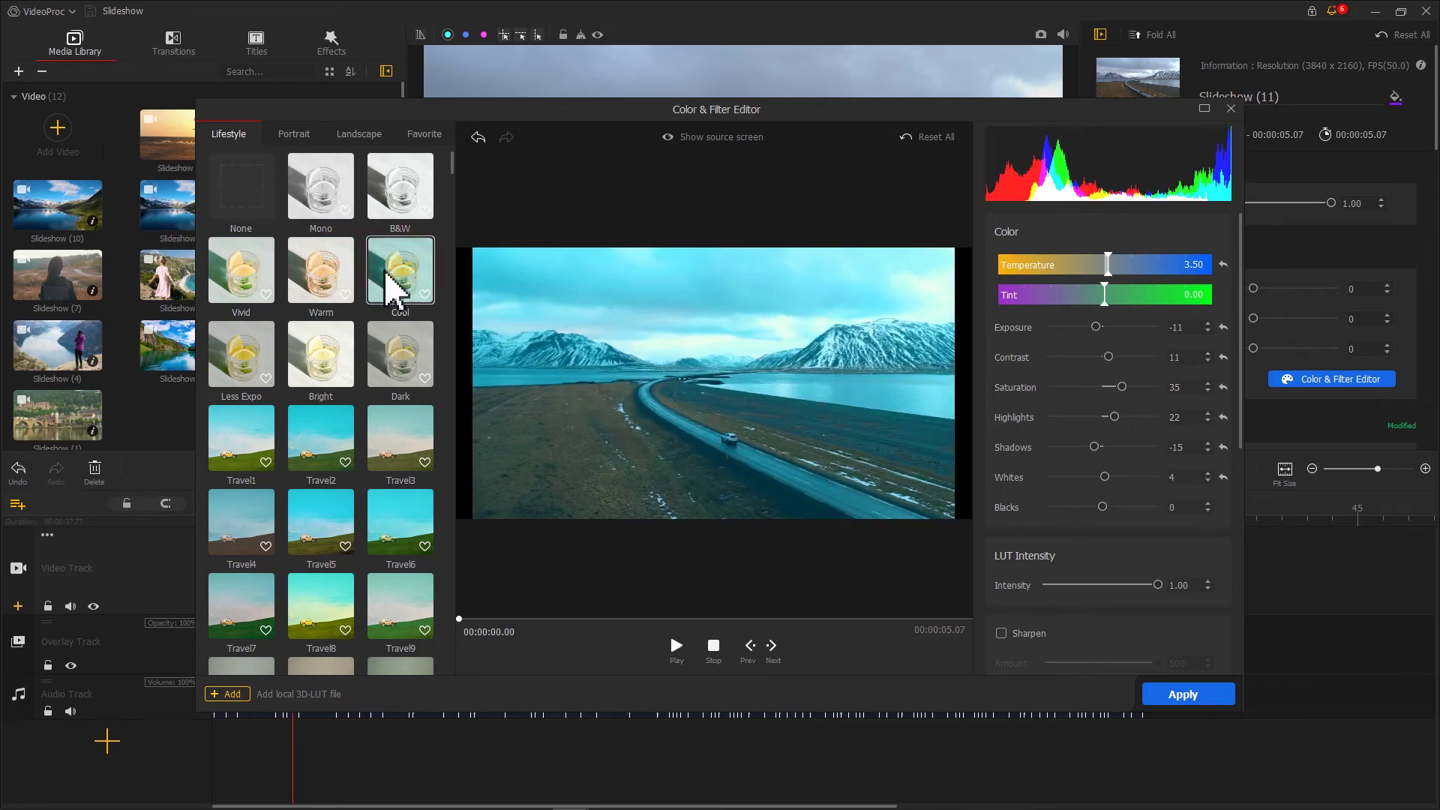
{"action": "left_click", "coordinate": [245, 285]}
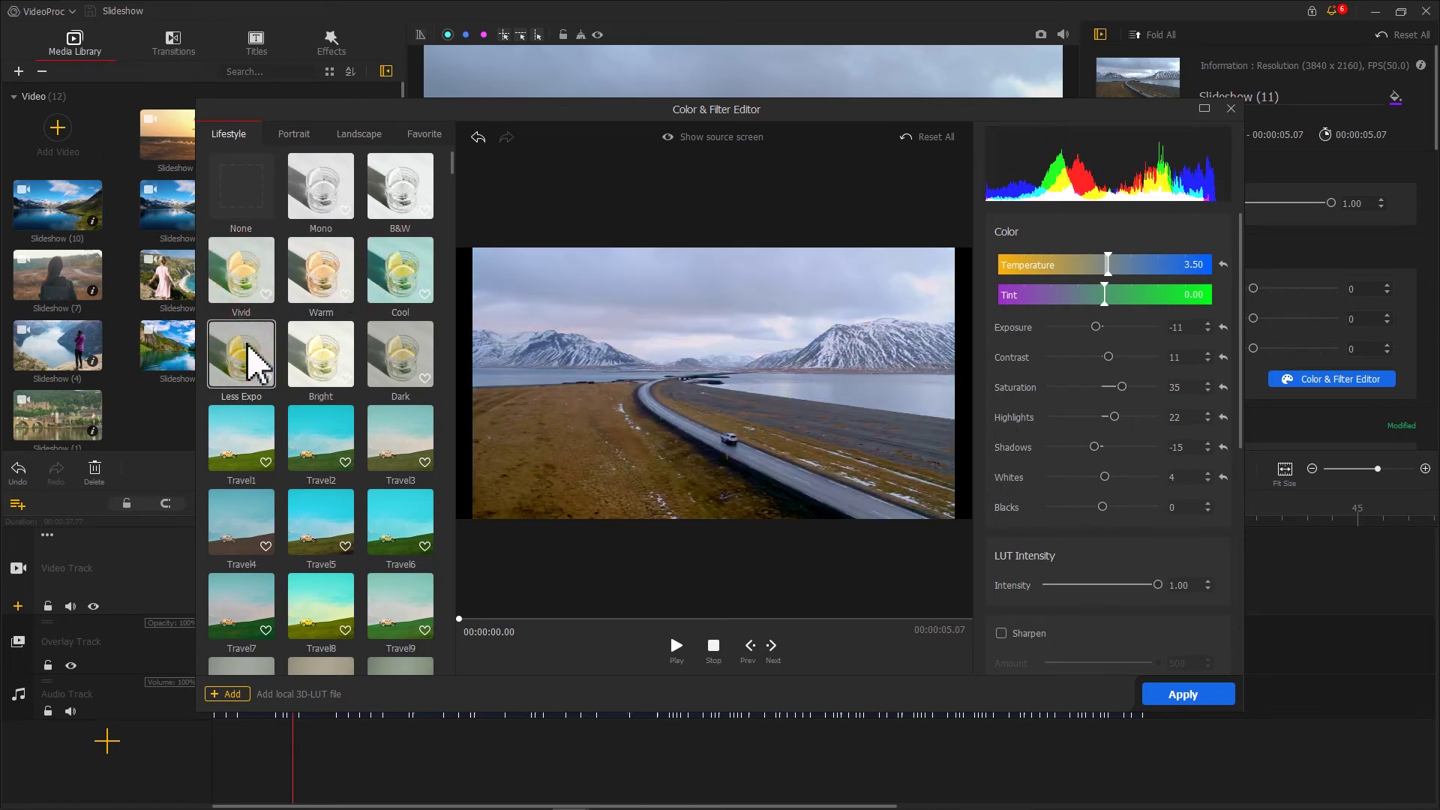
{"action": "left_click", "coordinate": [316, 454]}
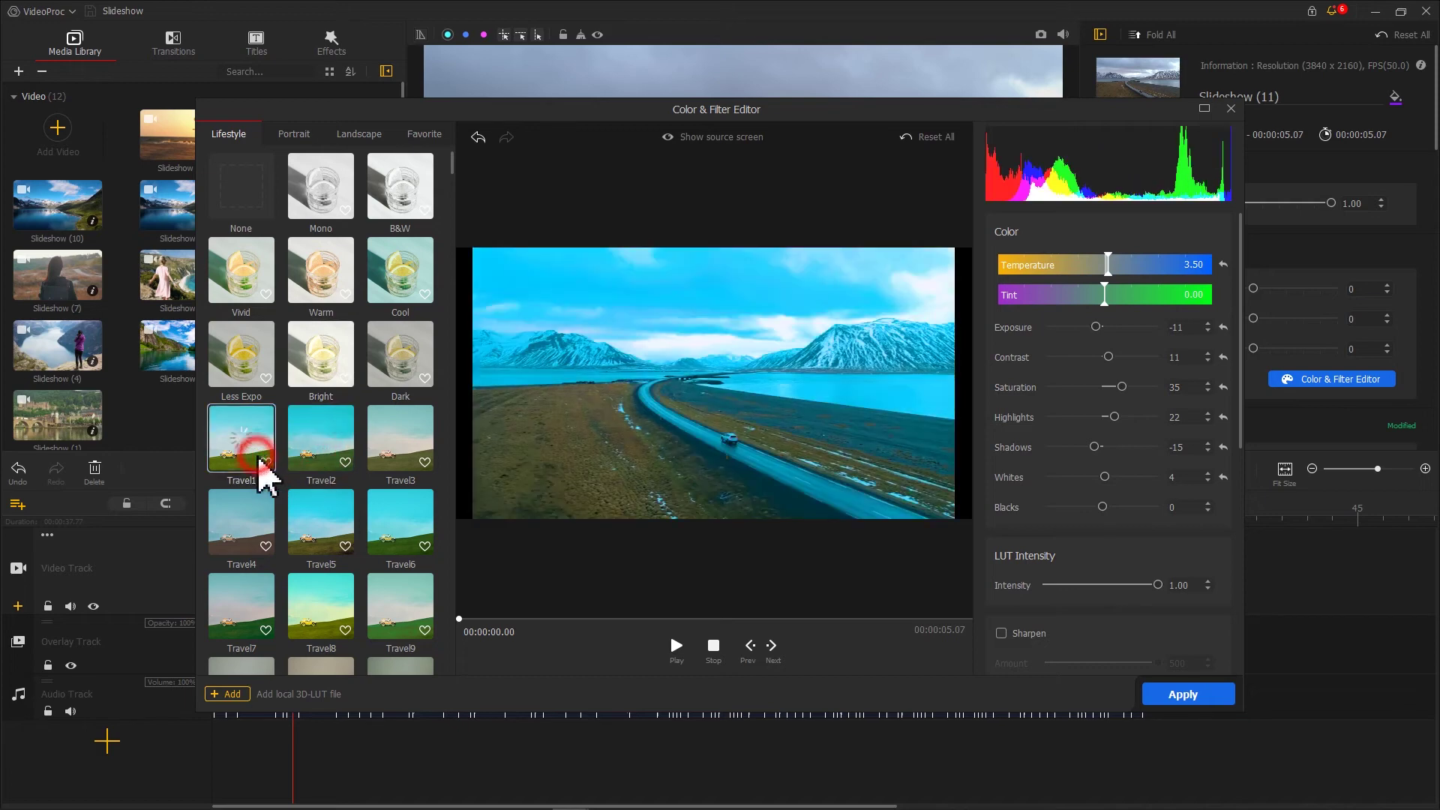
{"action": "left_click", "coordinate": [265, 257]}
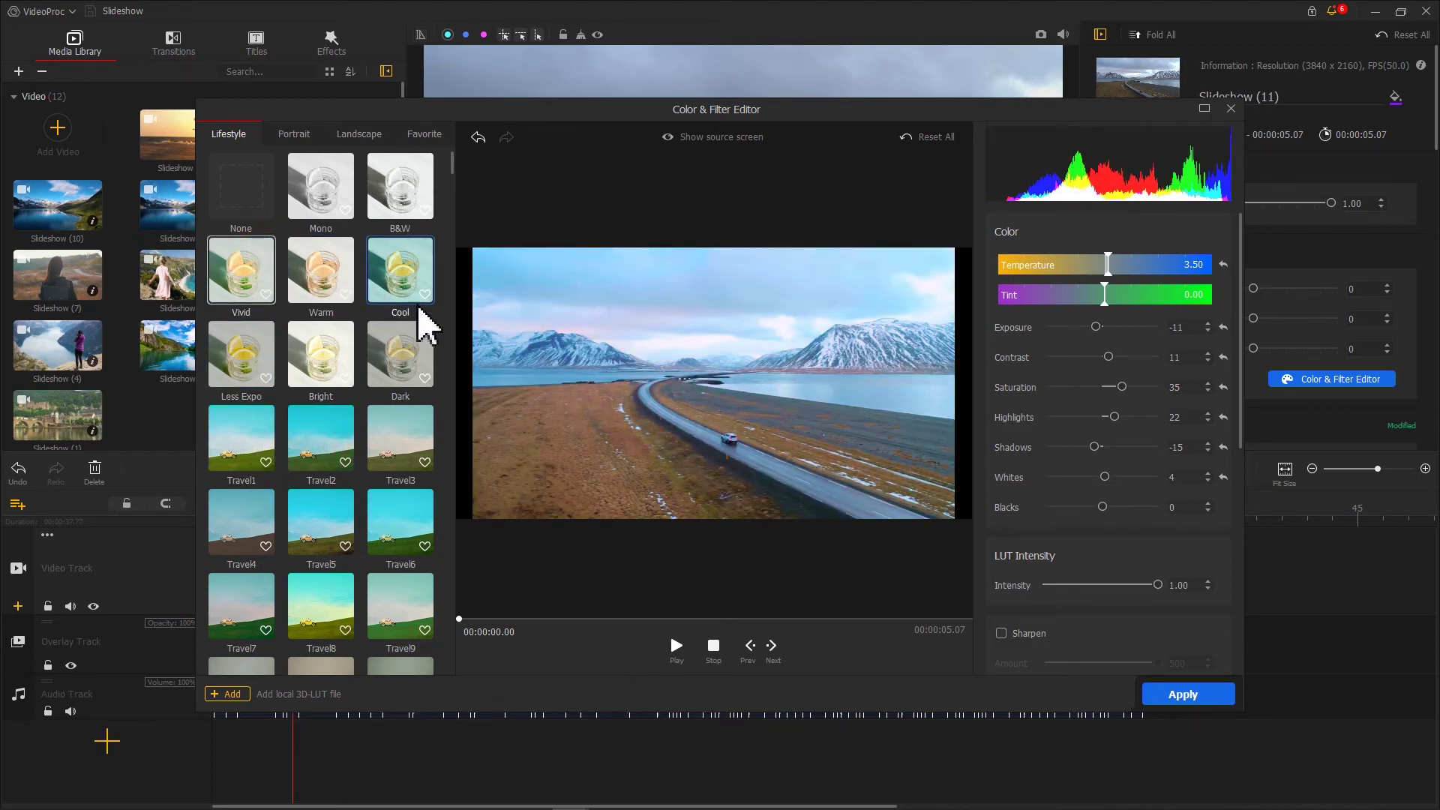
{"action": "left_click", "coordinate": [1183, 694]}
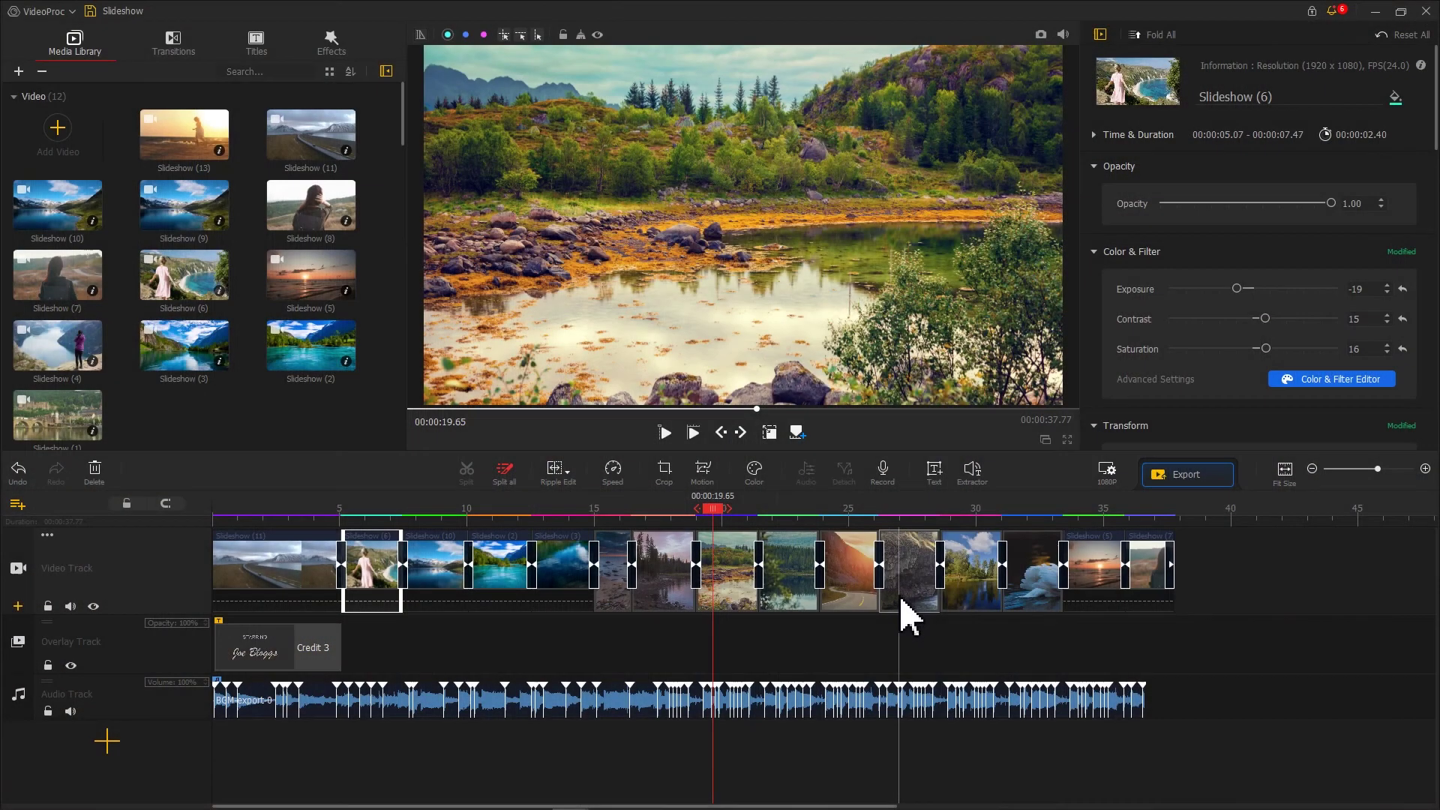
Bring up Export Settings for the Slideshow file as a 1080p MP4.
{"action": "left_click", "coordinate": [1153, 486]}
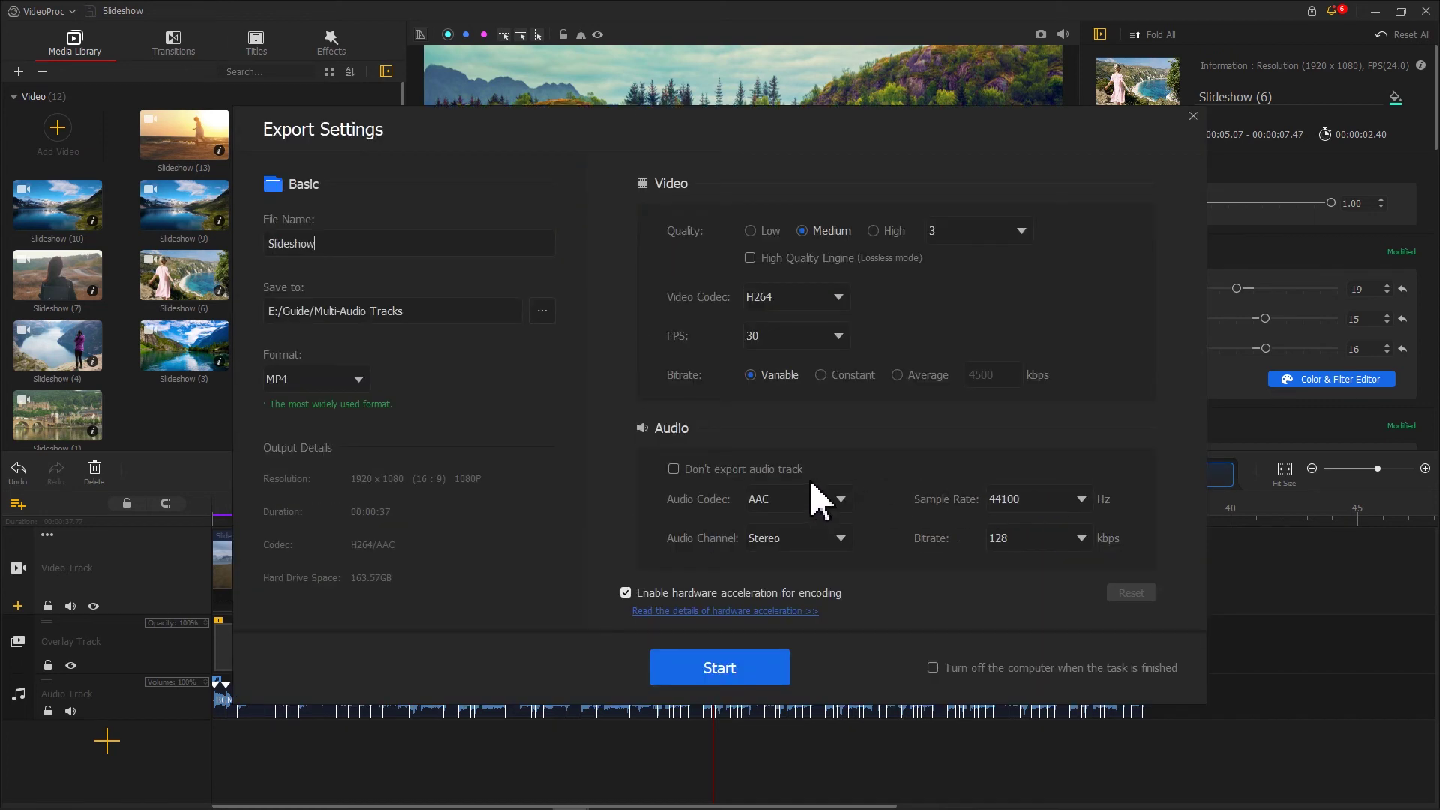